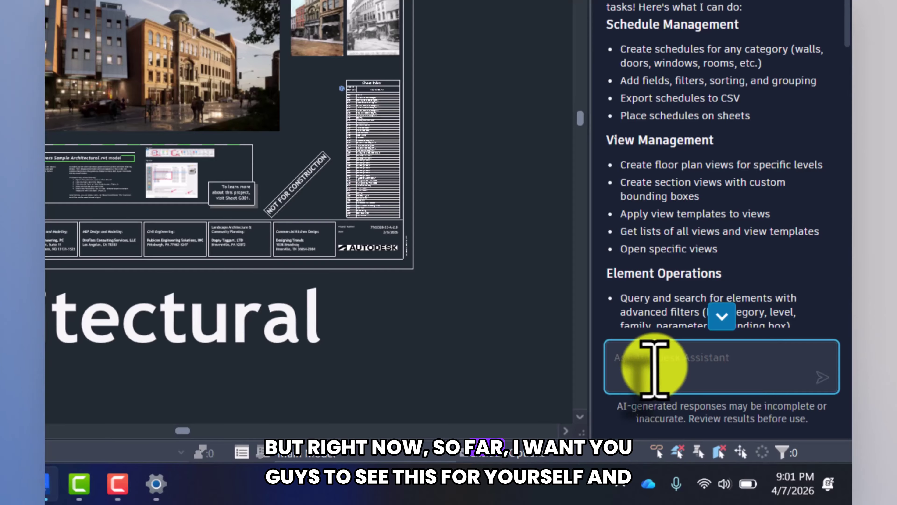
- Ask the assistant to "Create schedules walls , by type , height , width, depth, count , levels , by type mark"
{"action": "type", "text": "Create schedules for any category (walls, doors"}
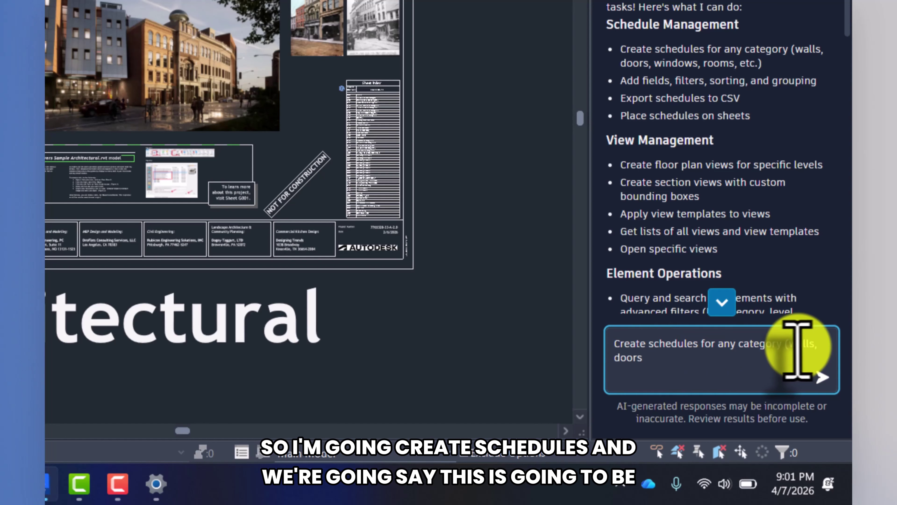
{"action": "left_click_drag", "start_coordinate": [780, 345], "coordinate": [712, 349]}
{"action": "key", "text": "BackSpace"}
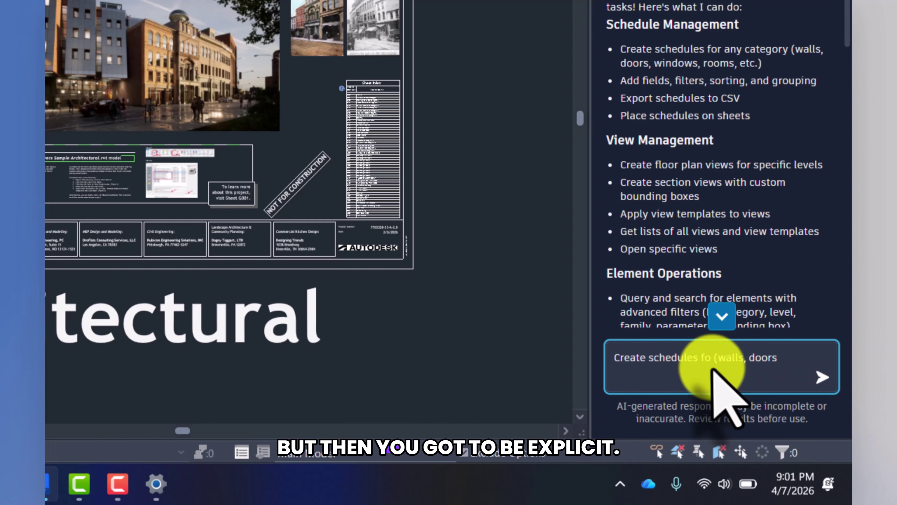
{"action": "key", "text": "BackSpace"}
{"action": "key", "text": "BackSpace"}
{"action": "key", "text": "BackSpace"}
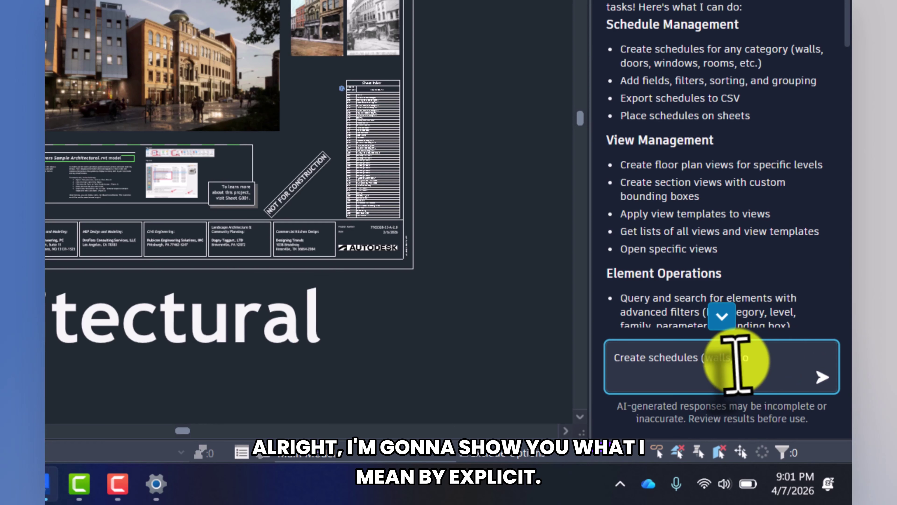
{"action": "left_click", "coordinate": [706, 360]}
{"action": "key", "text": "BackSpace"}
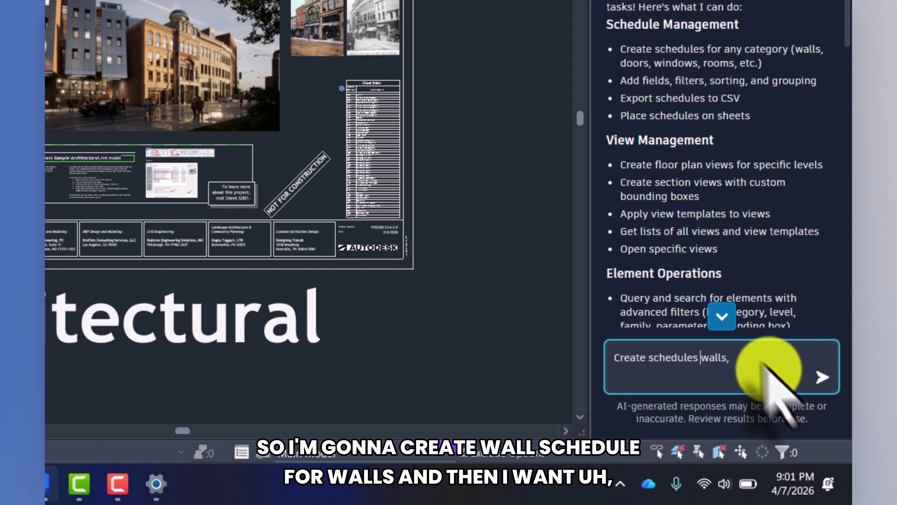
{"action": "left_click", "coordinate": [758, 361]}
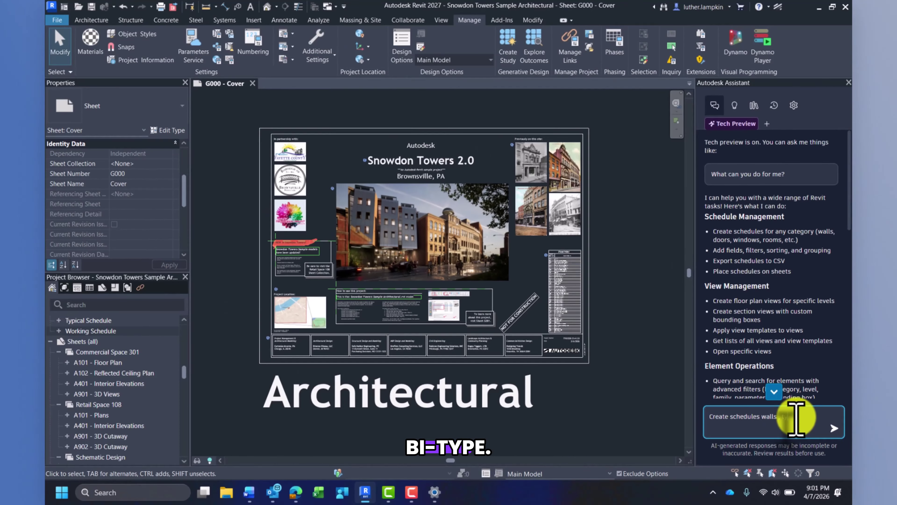
{"action": "type", "text": "by type , height , width, depth, count , levels , by type mark"}
{"action": "key", "text": "Return"}
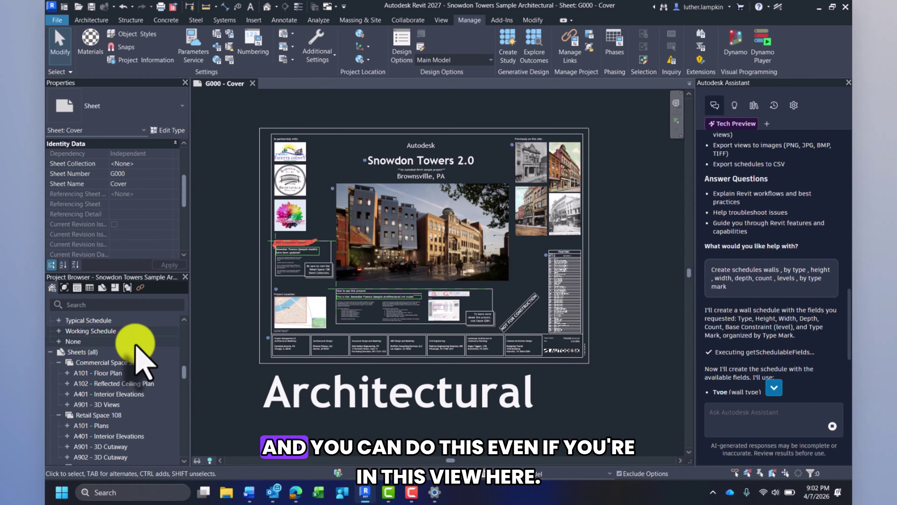
- Open sheet A101 - Floor Plan of Commercial Space 301 and view the plan around the waiting area
{"action": "scroll", "coordinate": [134, 346], "scroll_direction": "down", "scroll_amount": 1}
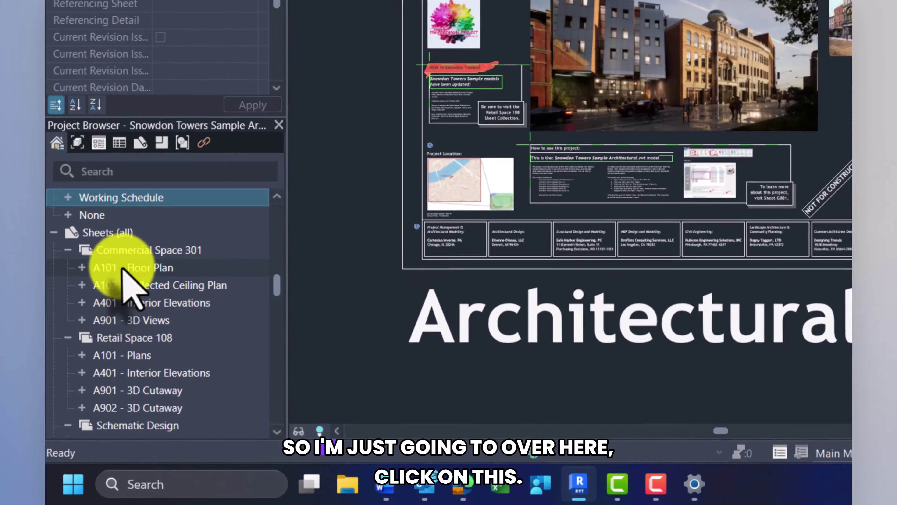
{"action": "left_click", "coordinate": [97, 364]}
{"action": "double_click", "coordinate": [129, 269]}
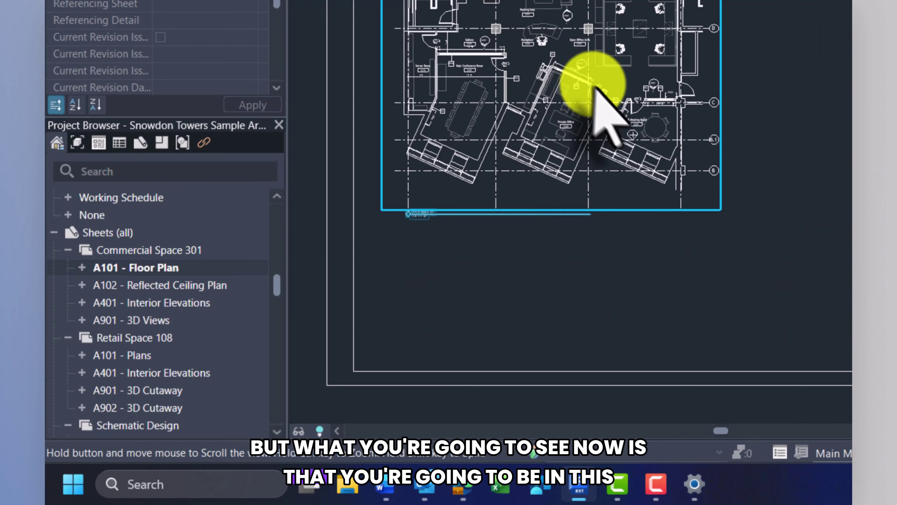
{"action": "middle_click_drag", "start_coordinate": [595, 86], "coordinate": [603, 99]}
{"action": "middle_click_drag", "start_coordinate": [606, 53], "coordinate": [641, 62]}
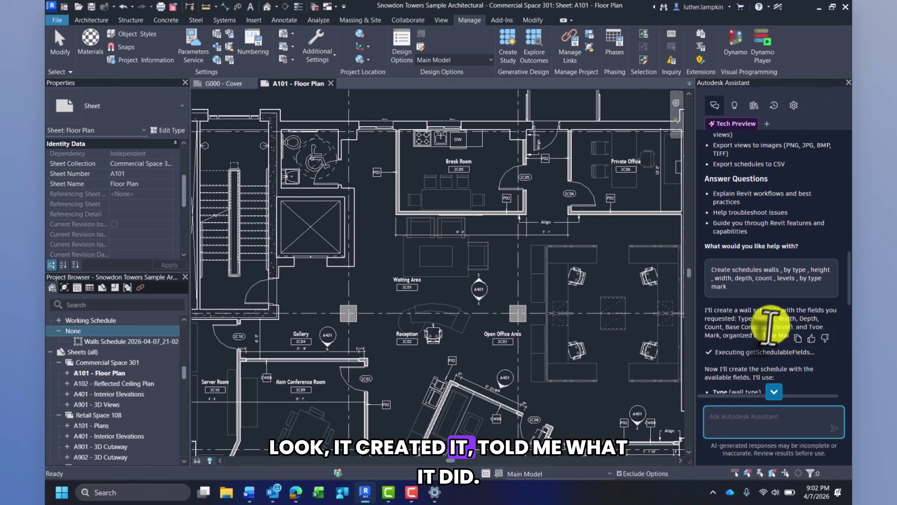
- Read the assistant's reply to review the fields and grouping it used for the wall schedule
{"action": "scroll", "coordinate": [770, 323], "scroll_direction": "down", "scroll_amount": 5}
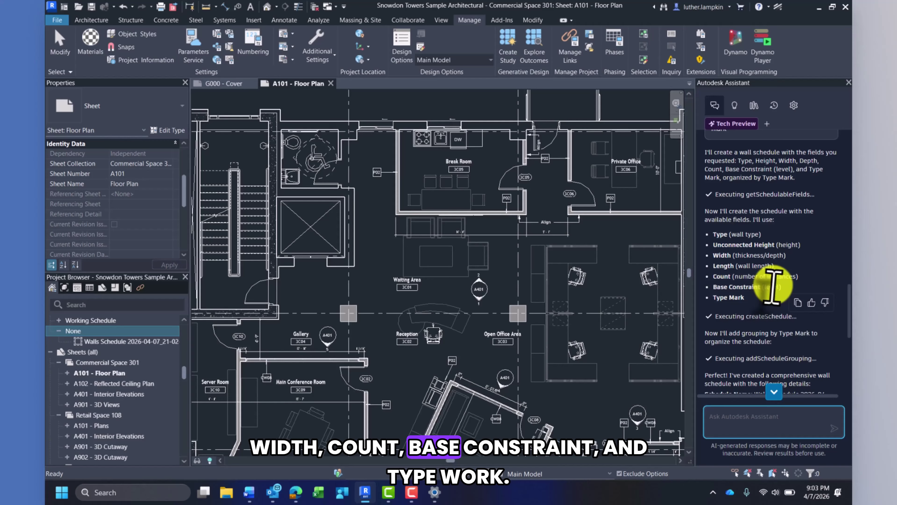
{"action": "scroll", "coordinate": [744, 307], "scroll_direction": "down", "scroll_amount": 5}
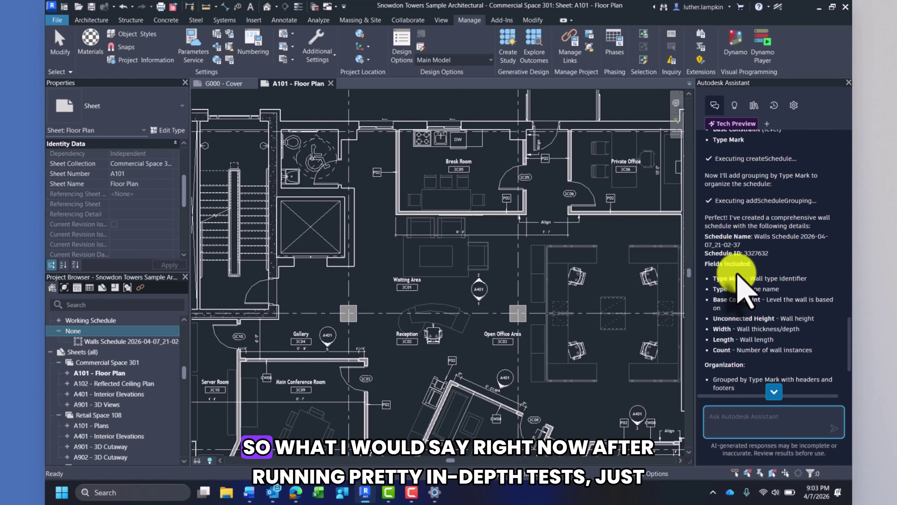
{"action": "scroll", "coordinate": [742, 289], "scroll_direction": "down", "scroll_amount": 3}
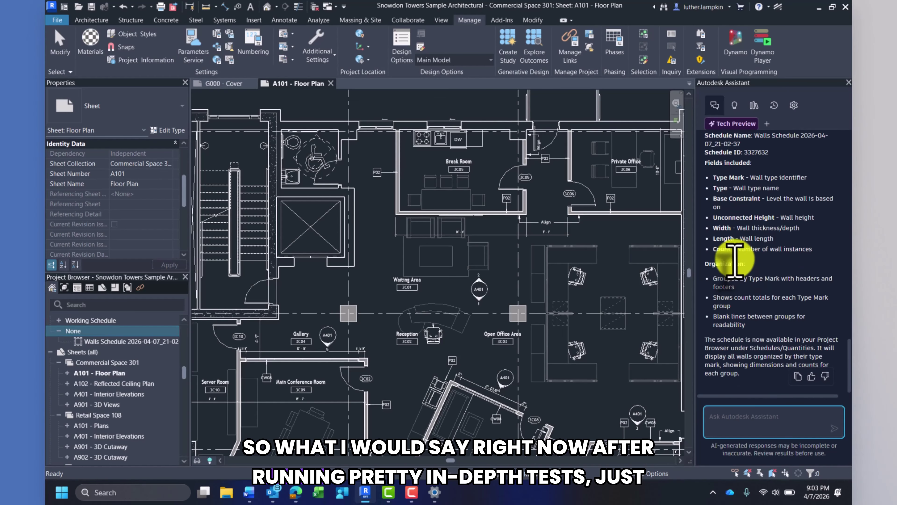
{"action": "scroll", "coordinate": [735, 260], "scroll_direction": "up", "scroll_amount": 5}
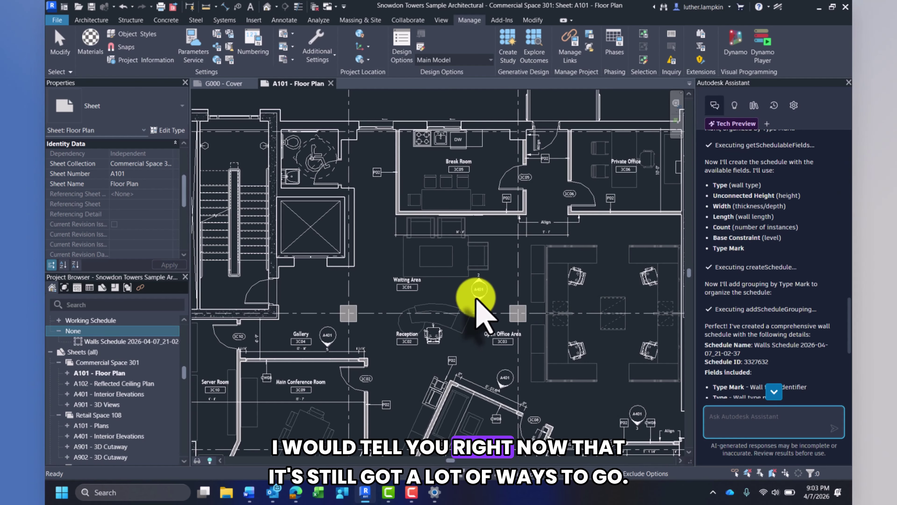
{"action": "scroll", "coordinate": [731, 276], "scroll_direction": "down", "scroll_amount": 5}
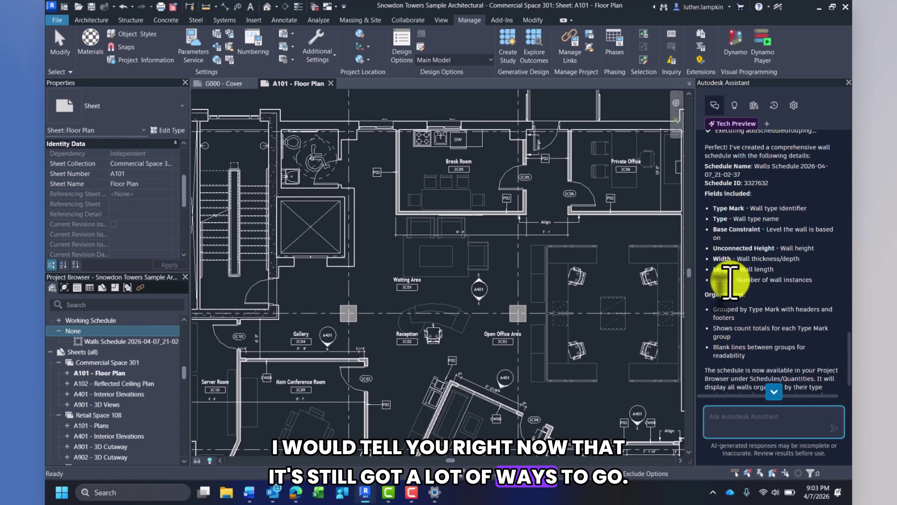
{"action": "scroll", "coordinate": [731, 281], "scroll_direction": "up", "scroll_amount": 5}
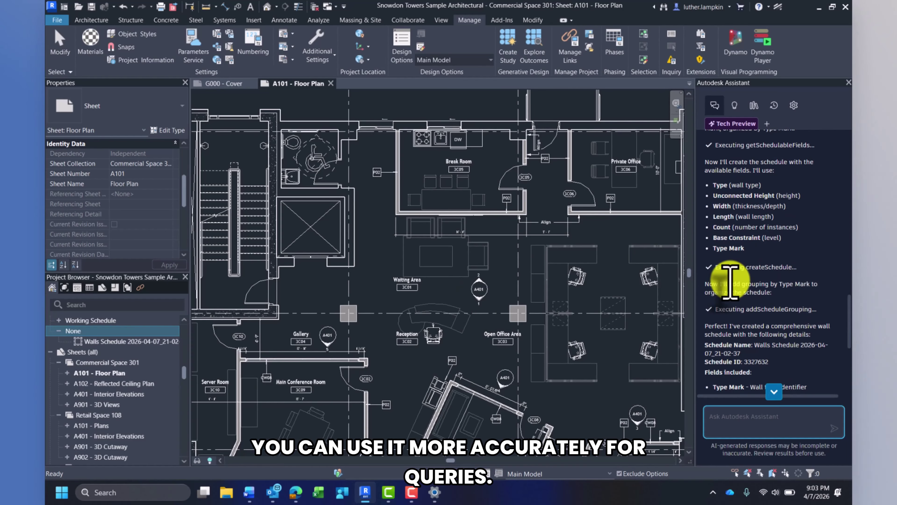
{"action": "scroll", "coordinate": [96, 400], "scroll_direction": "up", "scroll_amount": 1}
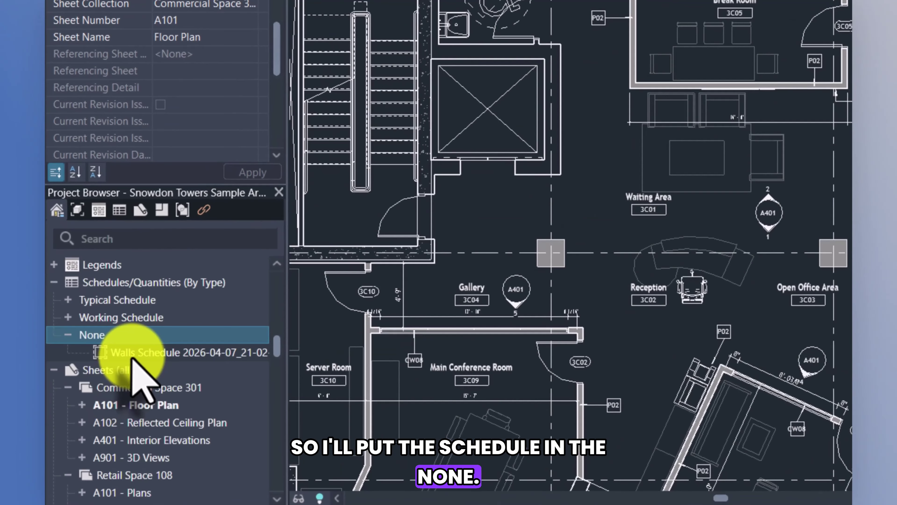
- Open the assistant's walls schedule and widen its columns to review the wall types, levels and dimensions
{"action": "left_click", "coordinate": [114, 373]}
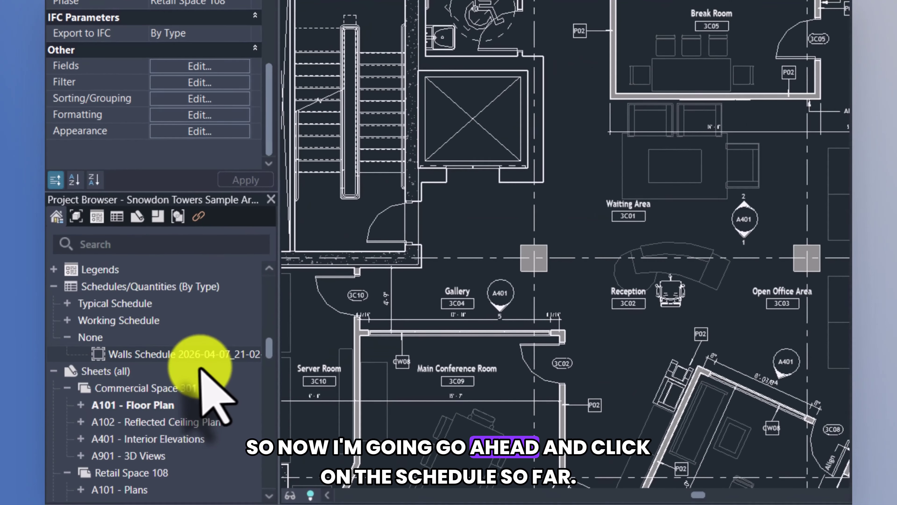
{"action": "double_click", "coordinate": [198, 355]}
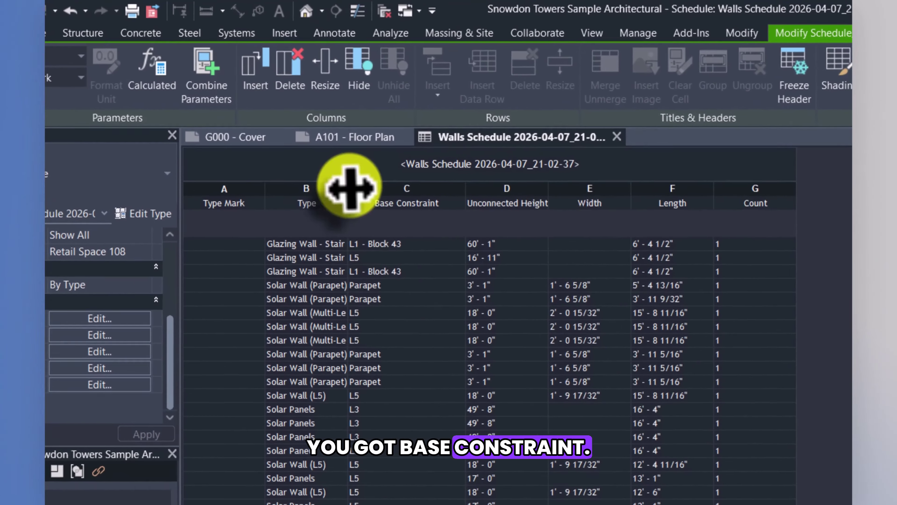
{"action": "left_click_drag", "start_coordinate": [612, 187], "coordinate": [651, 186]}
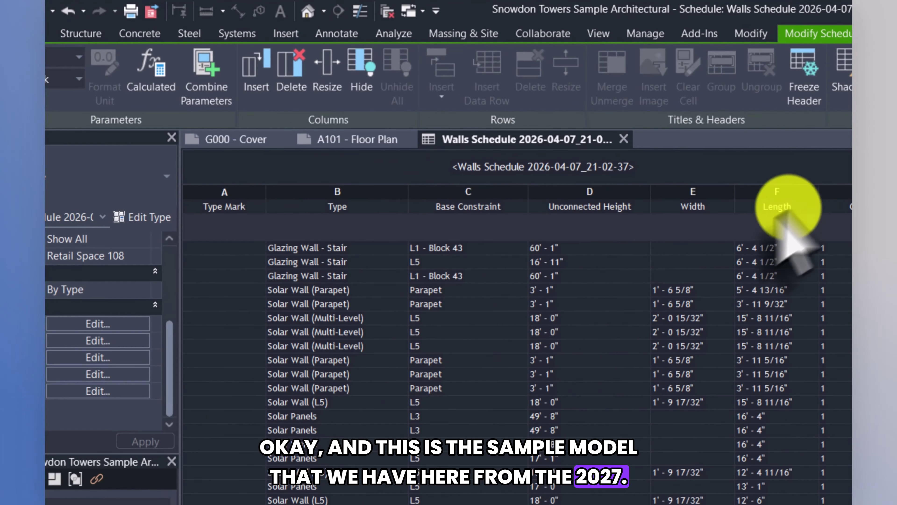
{"action": "scroll", "coordinate": [679, 277], "scroll_direction": "down", "scroll_amount": 7}
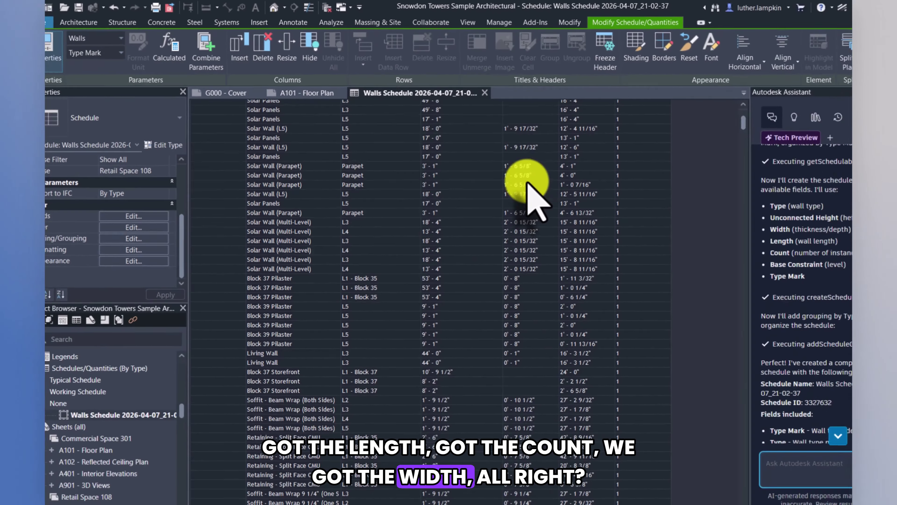
{"action": "scroll", "coordinate": [526, 188], "scroll_direction": "down", "scroll_amount": 10}
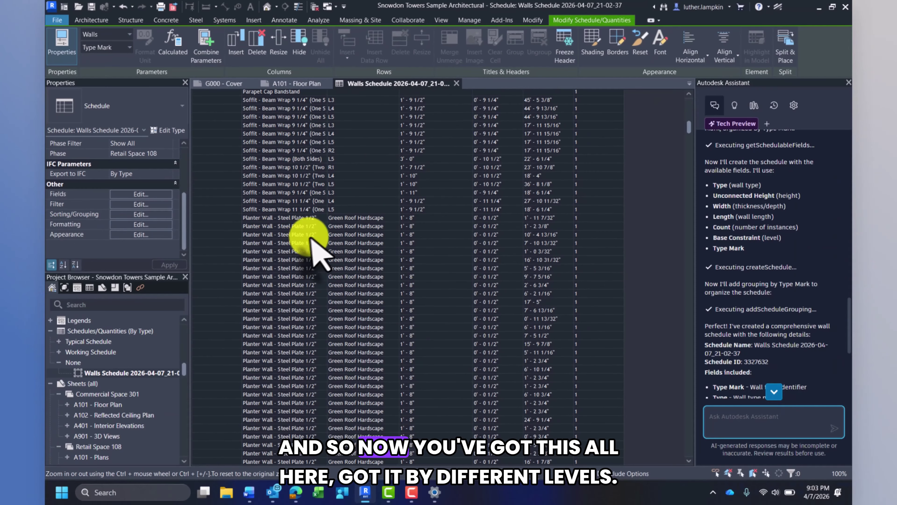
{"action": "scroll", "coordinate": [346, 213], "scroll_direction": "up", "scroll_amount": 8}
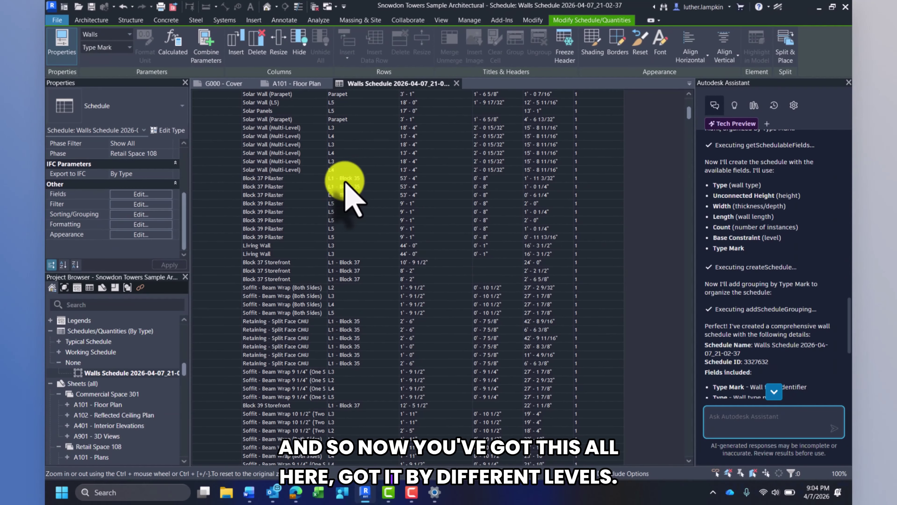
{"action": "scroll", "coordinate": [345, 166], "scroll_direction": "down", "scroll_amount": 5}
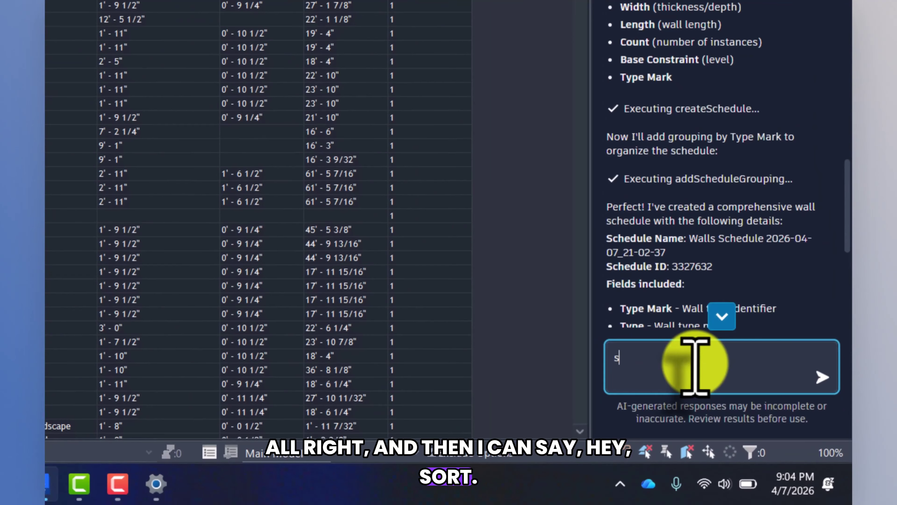
- Ask the assistant to "sort this by level and calculate totals"
{"action": "type", "text": "ort th"}
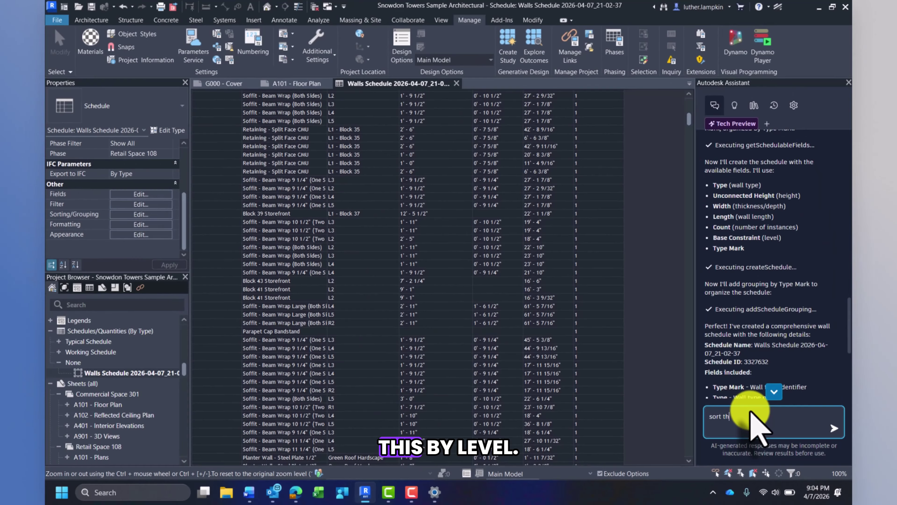
{"action": "type", "text": "is by level and ca"}
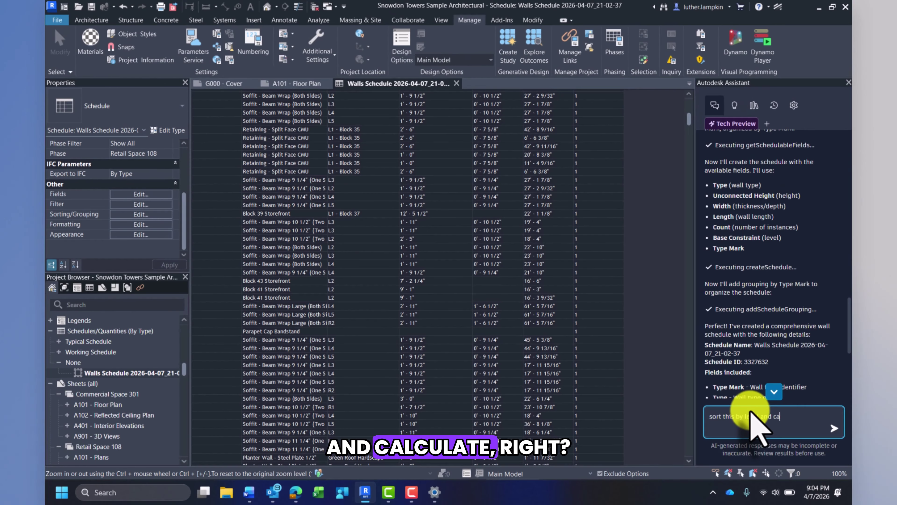
{"action": "type", "text": "lculate totals"}
{"action": "key", "text": "Return"}
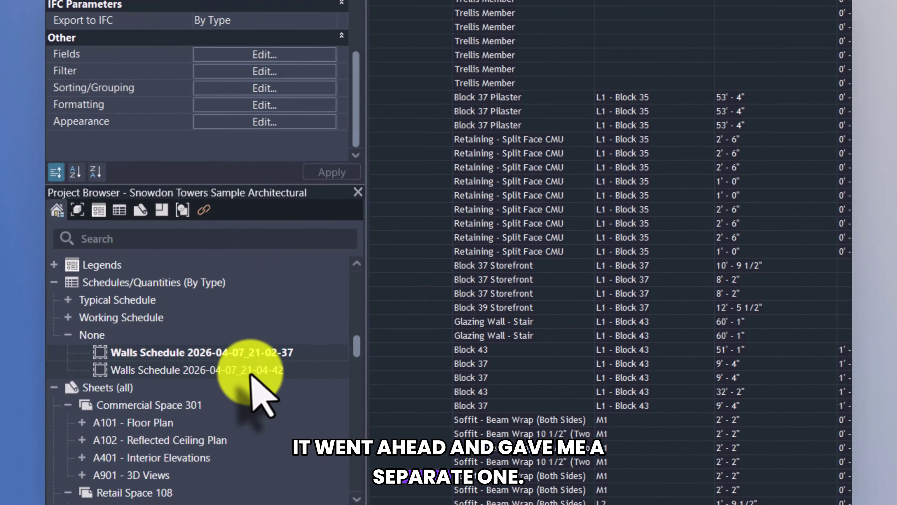
- Open the Walls Schedule 2026-04-07_21-04-42 and examine its sorting by level and the group totals
{"action": "left_click", "coordinate": [252, 371]}
{"action": "double_click", "coordinate": [250, 374]}
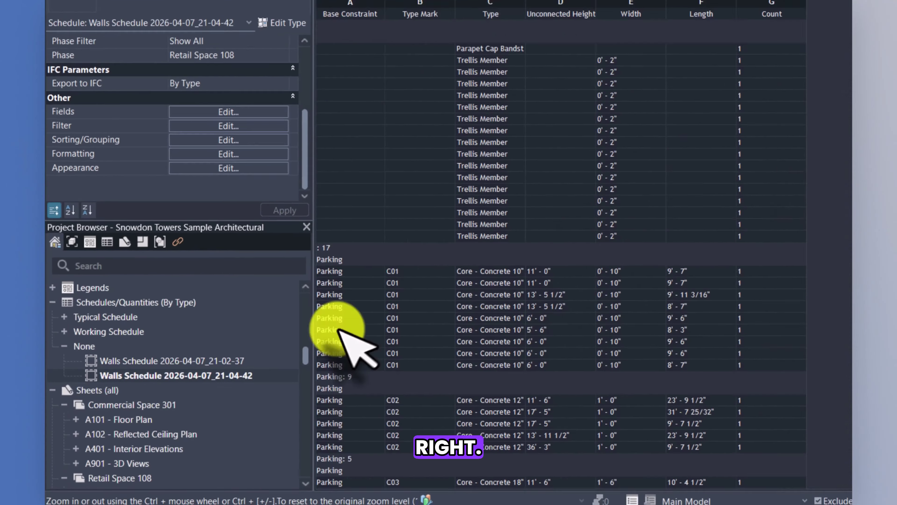
{"action": "scroll", "coordinate": [581, 223], "scroll_direction": "down", "scroll_amount": 13}
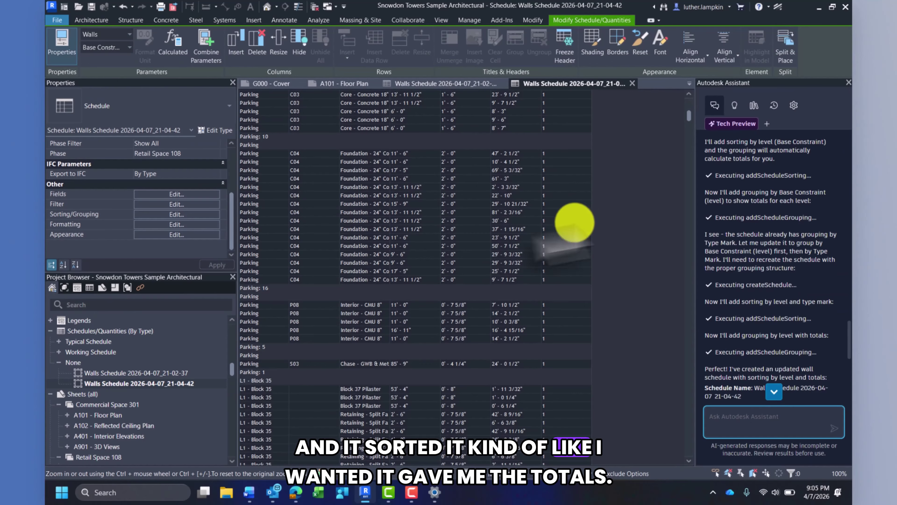
{"action": "scroll", "coordinate": [475, 249], "scroll_direction": "down", "scroll_amount": 1}
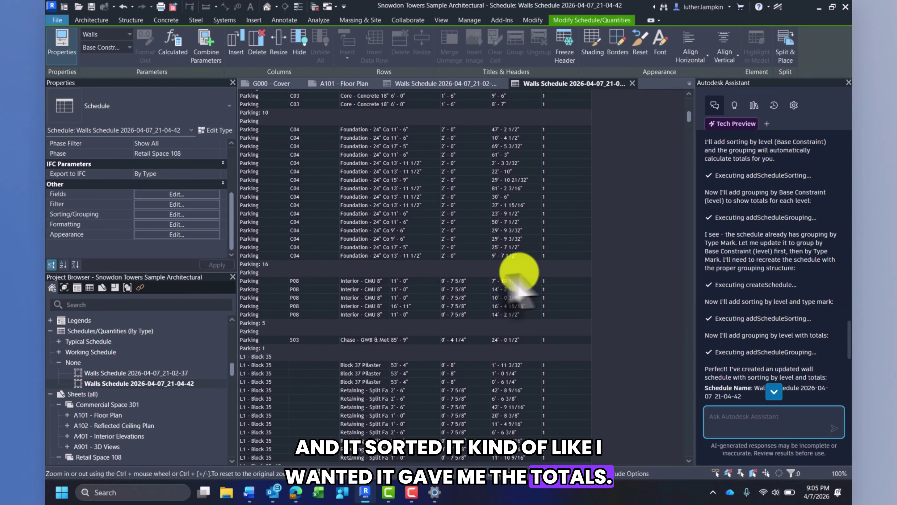
{"action": "scroll", "coordinate": [508, 279], "scroll_direction": "up", "scroll_amount": 12}
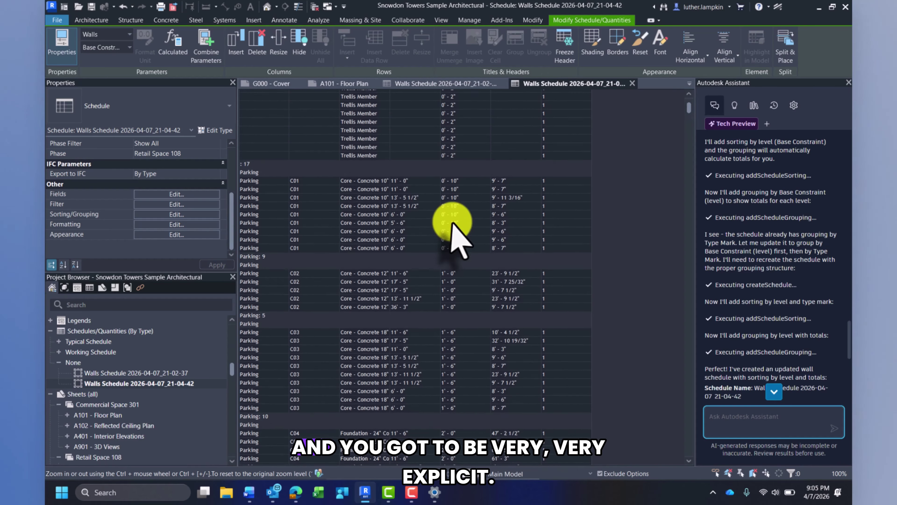
{"action": "scroll", "coordinate": [456, 228], "scroll_direction": "down", "scroll_amount": 13}
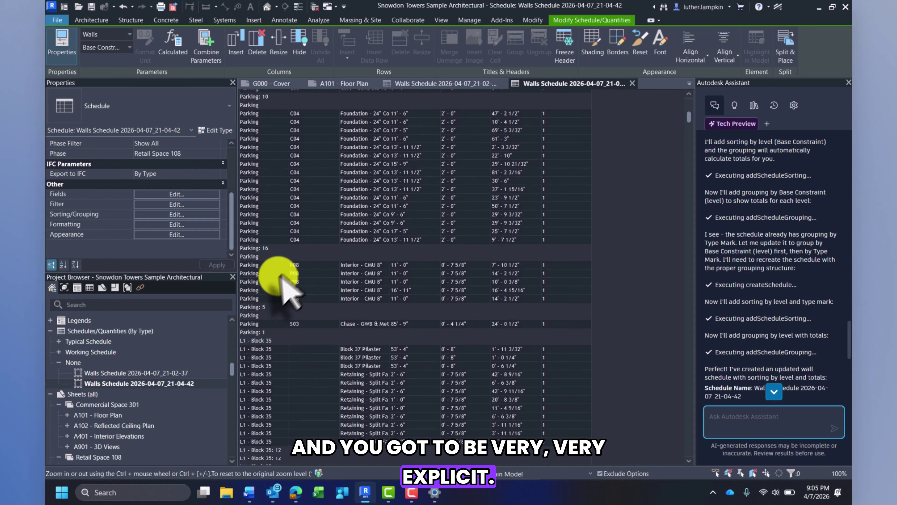
{"action": "scroll", "coordinate": [304, 261], "scroll_direction": "down", "scroll_amount": 5}
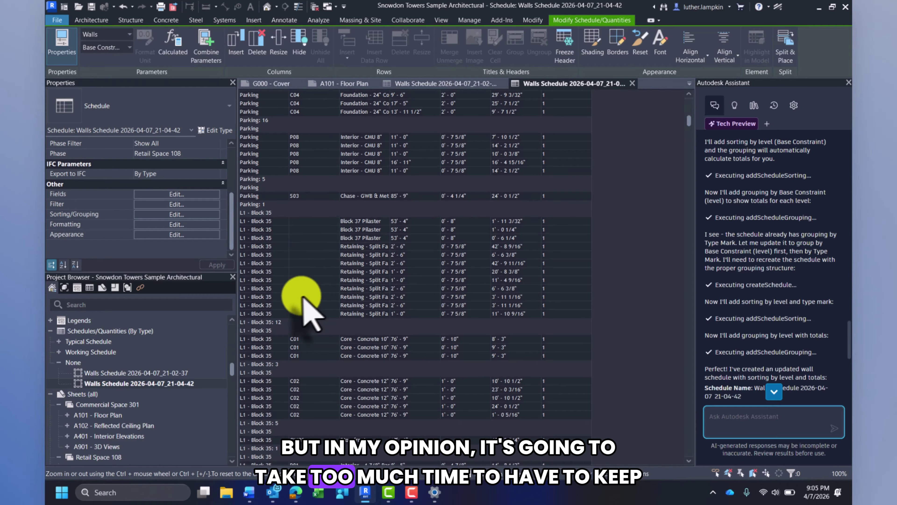
{"action": "scroll", "coordinate": [526, 254], "scroll_direction": "down", "scroll_amount": 8}
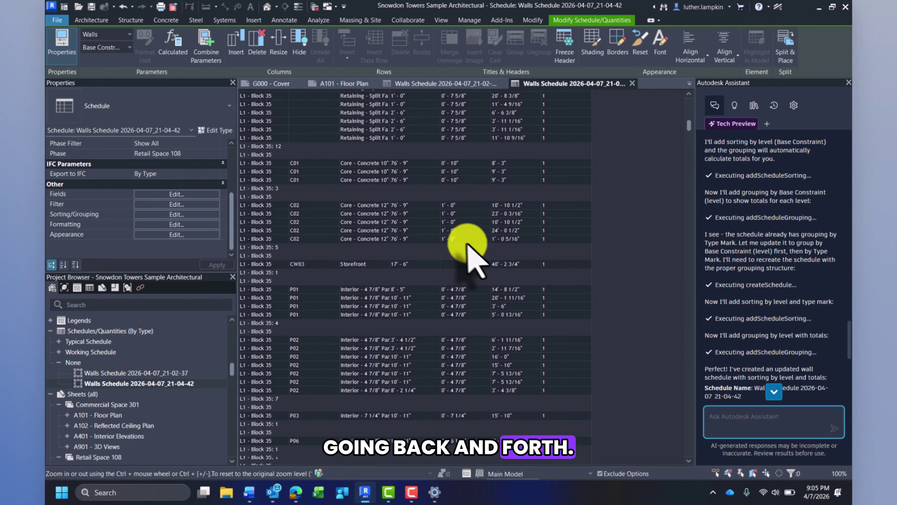
{"action": "scroll", "coordinate": [465, 244], "scroll_direction": "down", "scroll_amount": 12}
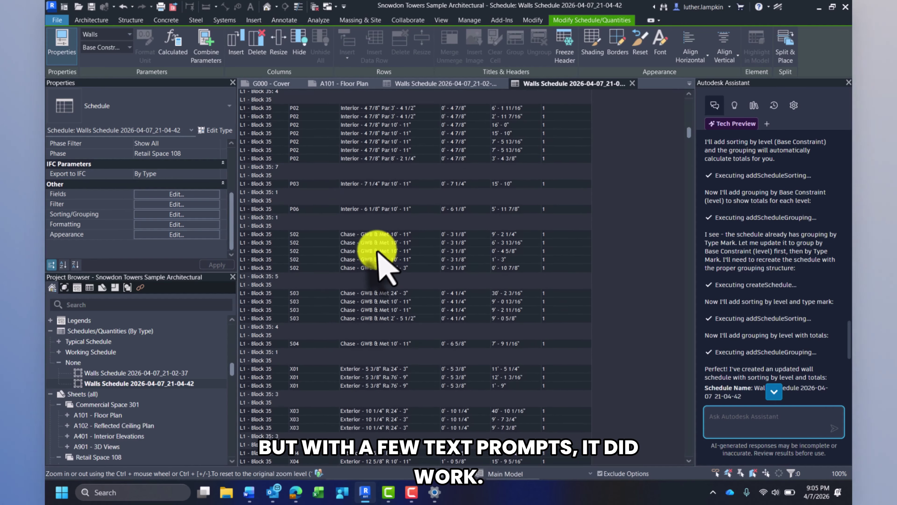
{"action": "scroll", "coordinate": [385, 247], "scroll_direction": "down", "scroll_amount": 15}
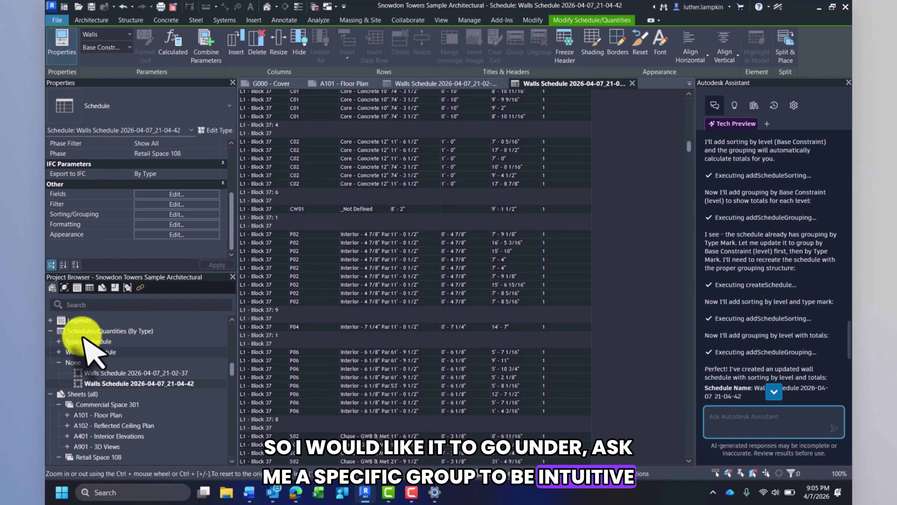
- Examine how the walls schedule groups the walls by level and type mark, including the row counts per group
{"action": "scroll", "coordinate": [486, 259], "scroll_direction": "down", "scroll_amount": 7}
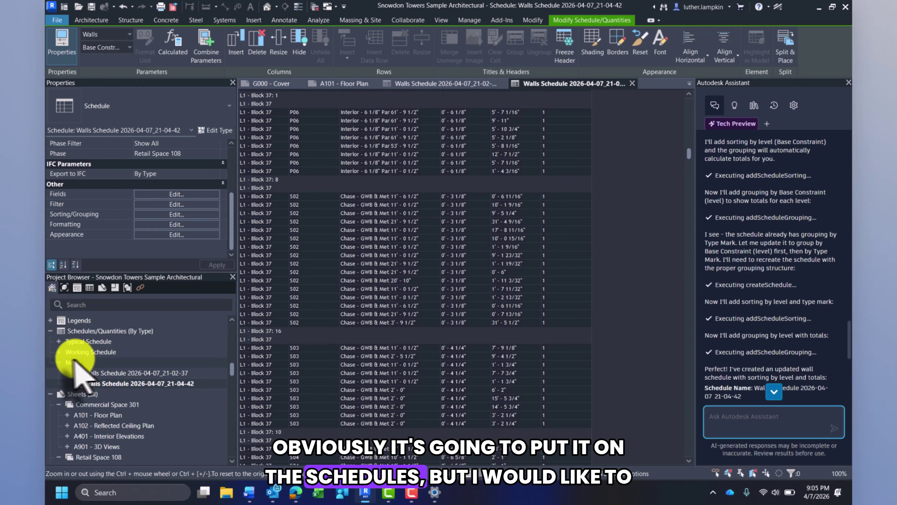
{"action": "scroll", "coordinate": [464, 300], "scroll_direction": "down", "scroll_amount": 3}
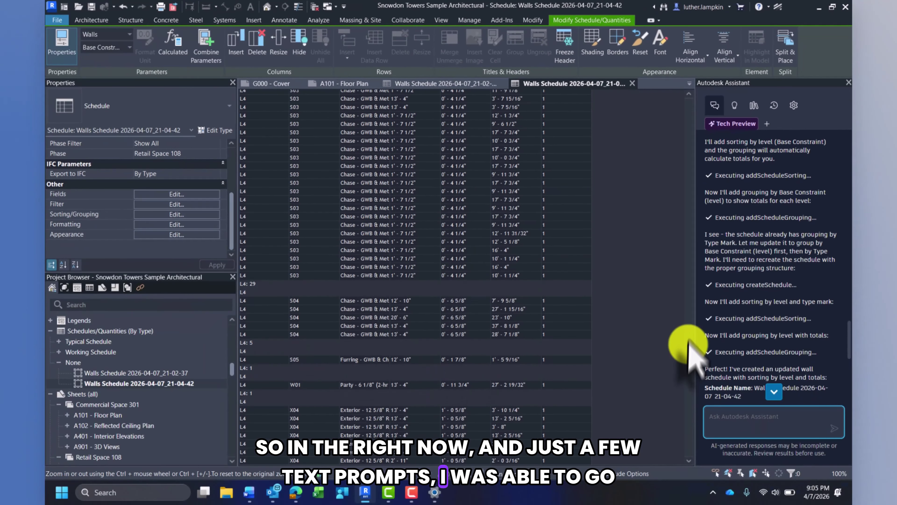
{"action": "left_click_drag", "start_coordinate": [688, 344], "coordinate": [677, 104]}
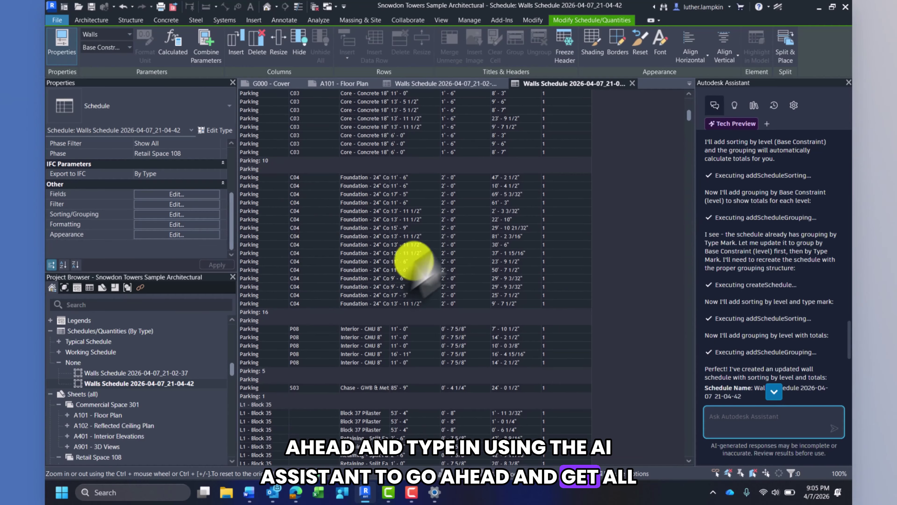
{"action": "scroll", "coordinate": [456, 221], "scroll_direction": "down", "scroll_amount": 5}
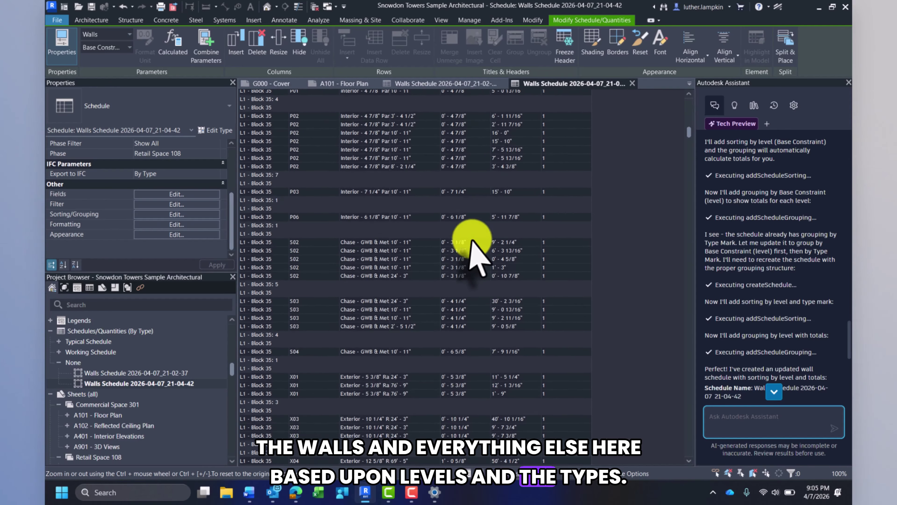
{"action": "scroll", "coordinate": [474, 255], "scroll_direction": "down", "scroll_amount": 10}
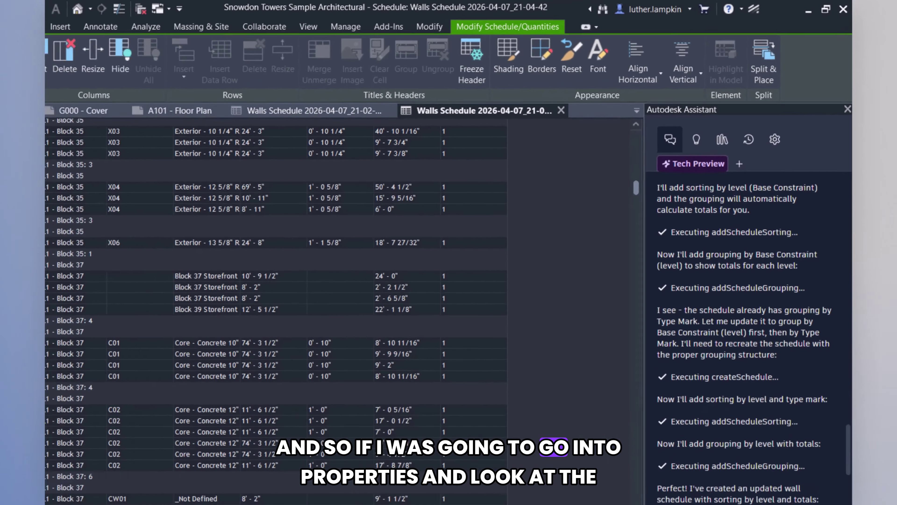
- Review the walls schedule's field, sorting/grouping, formatting and appearance settings, leaving them as they are
{"action": "left_click", "coordinate": [176, 194]}
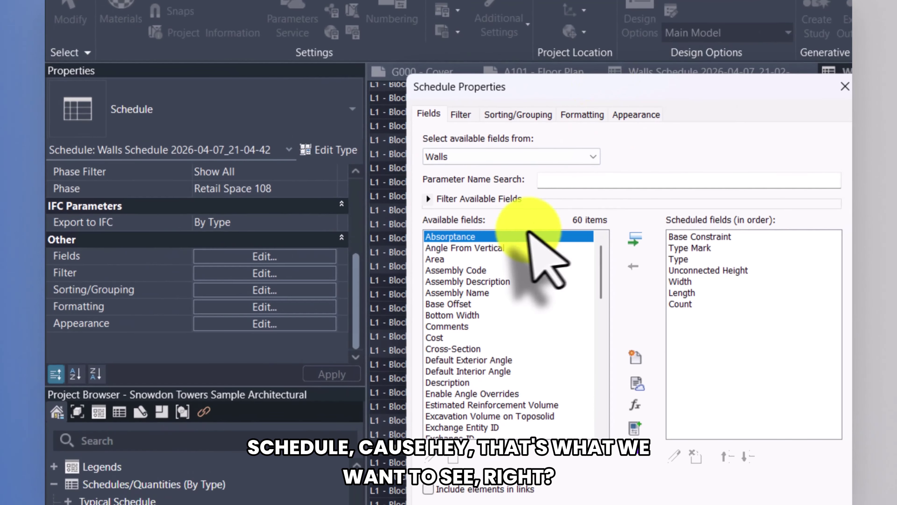
{"action": "left_click", "coordinate": [538, 117]}
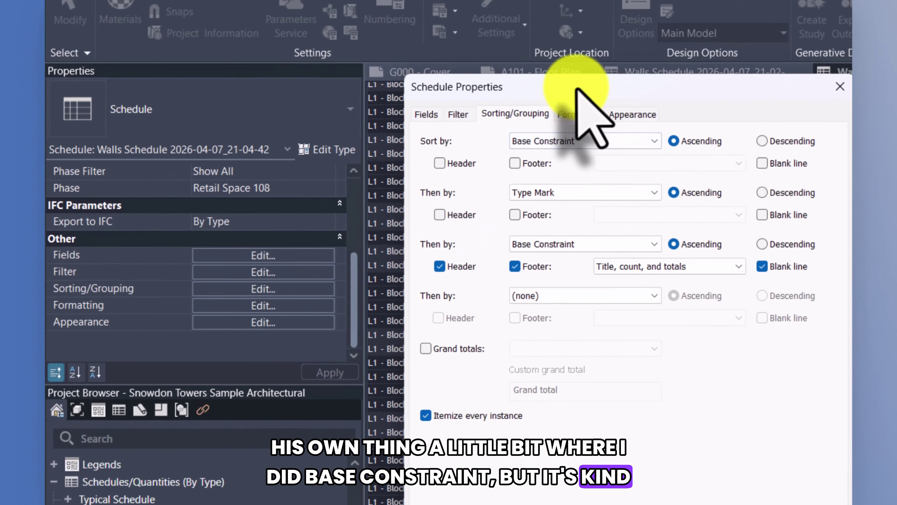
{"action": "left_click_drag", "start_coordinate": [366, 94], "coordinate": [358, 107]}
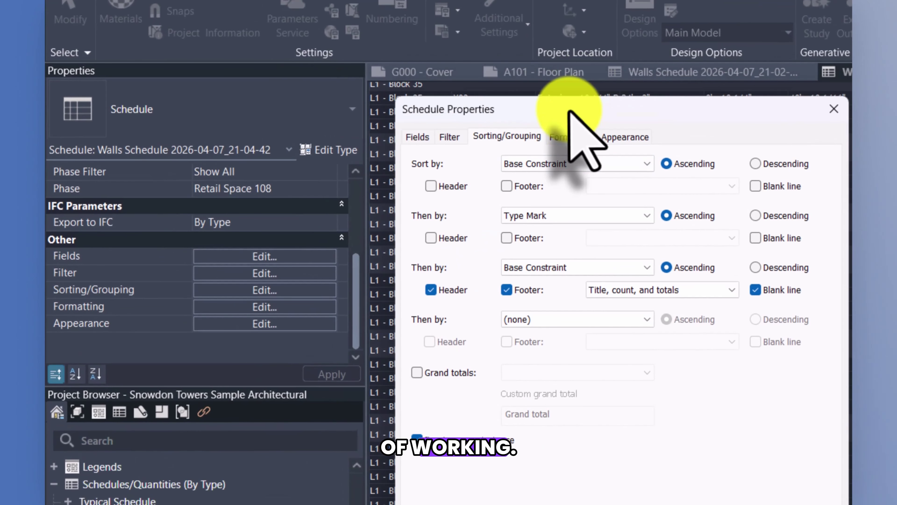
{"action": "left_click", "coordinate": [571, 139]}
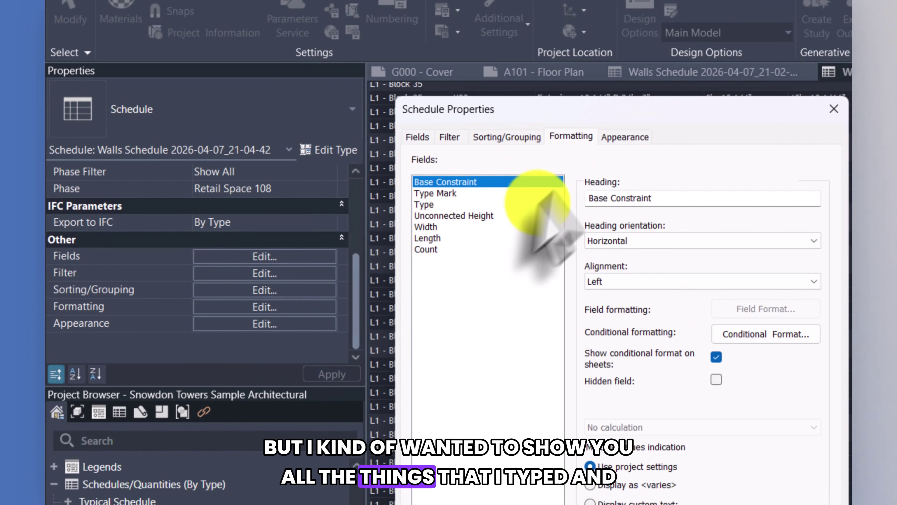
{"action": "left_click", "coordinate": [626, 137]}
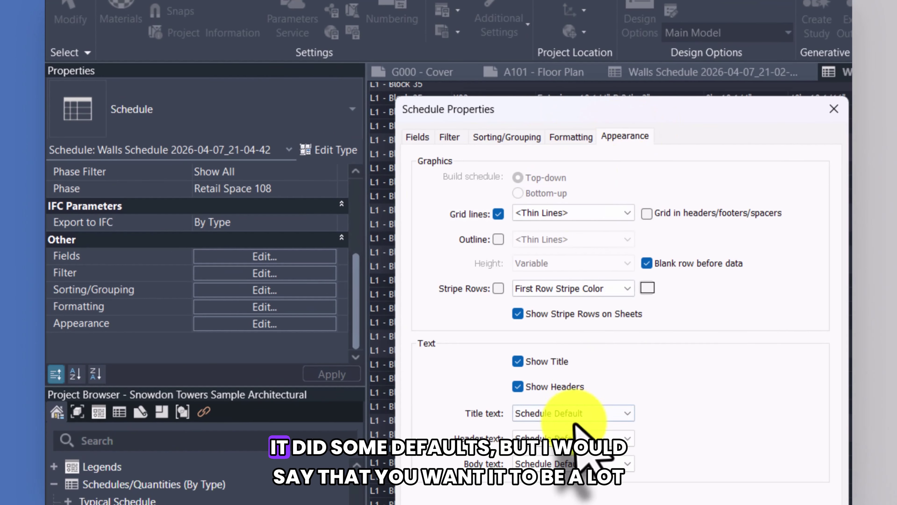
{"action": "left_click_drag", "start_coordinate": [616, 106], "coordinate": [643, 103]}
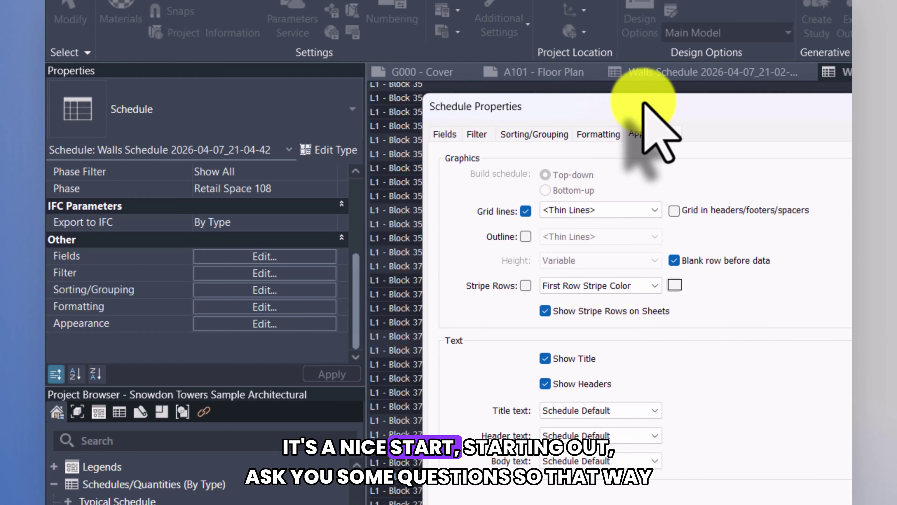
{"action": "left_click", "coordinate": [638, 134]}
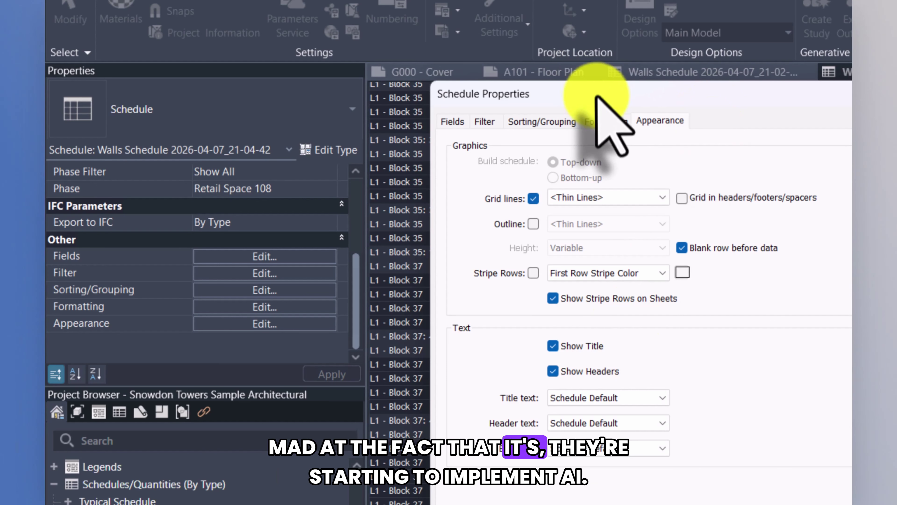
{"action": "left_click_drag", "start_coordinate": [596, 93], "coordinate": [596, 113]}
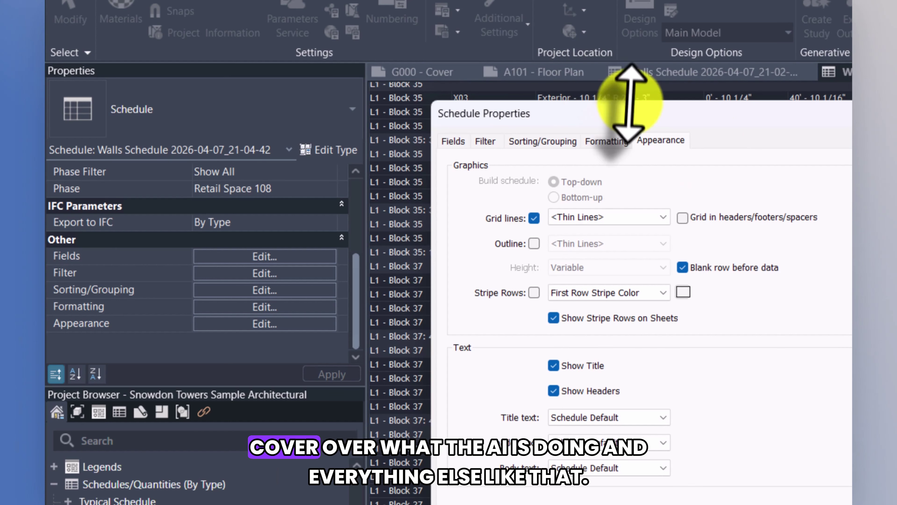
{"action": "left_click_drag", "start_coordinate": [671, 127], "coordinate": [653, 143]}
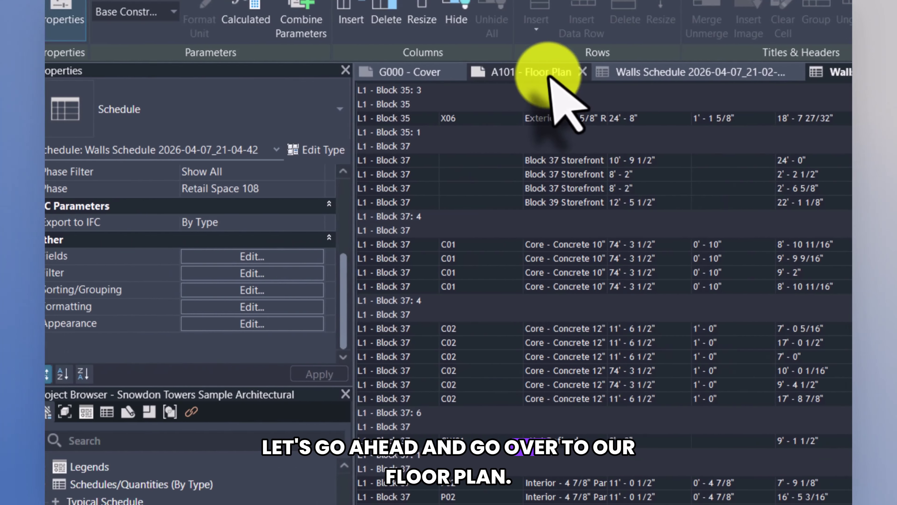
- Go to sheet A101 - Floor Plan and open the Office Space 301 floor plan view from its viewport
{"action": "left_click", "coordinate": [550, 74]}
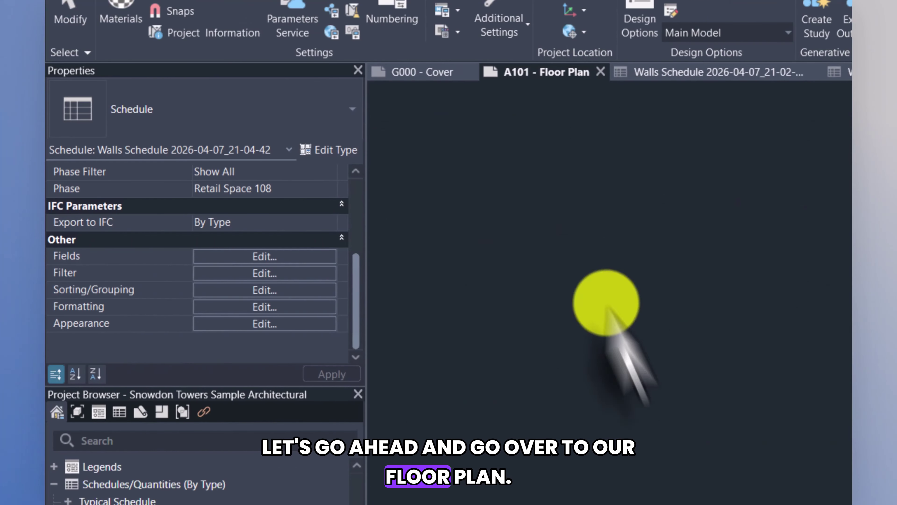
{"action": "right_click", "coordinate": [663, 190]}
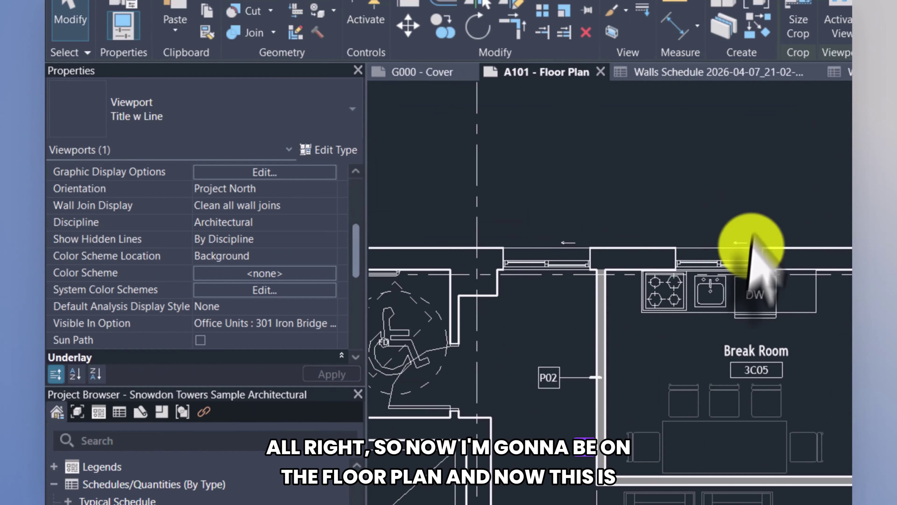
{"action": "left_click", "coordinate": [731, 250]}
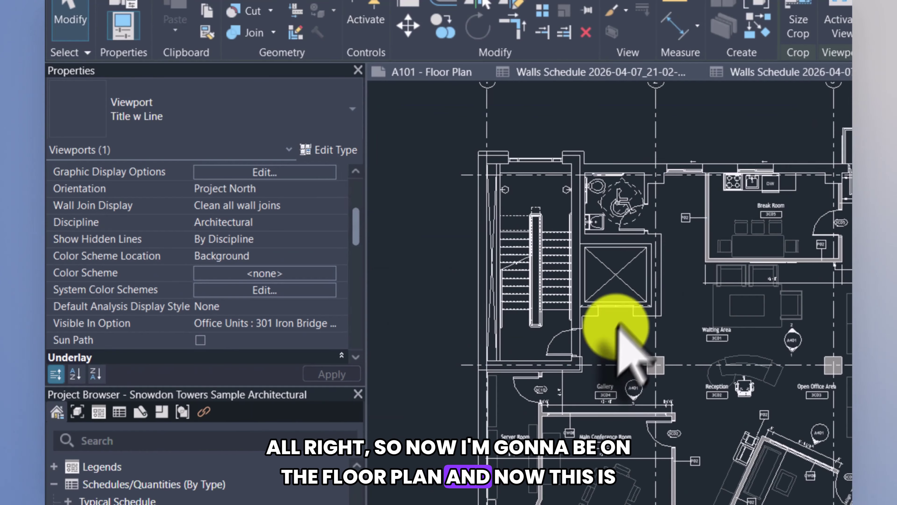
{"action": "scroll", "coordinate": [706, 258], "scroll_direction": "up", "scroll_amount": 1}
{"action": "middle_click_drag", "start_coordinate": [706, 258], "coordinate": [604, 335]}
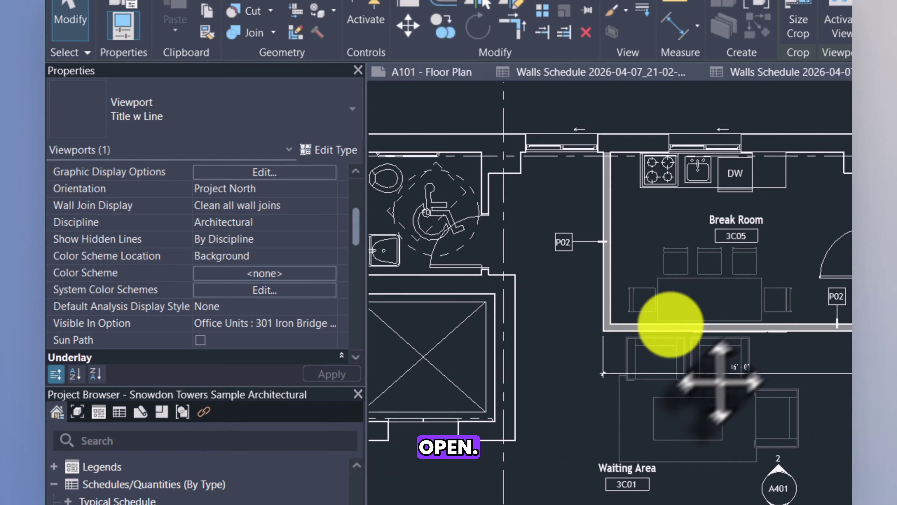
- Ask the assistant to "update wall tags from P02 to p03" and answer its clarifying questions with "yes"
{"action": "left_click", "coordinate": [669, 354]}
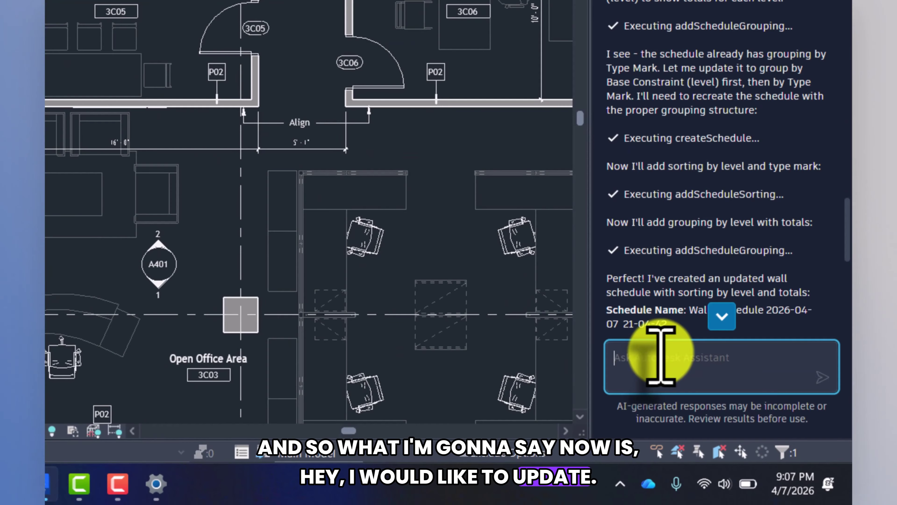
{"action": "type", "text": "update wall tags from P0"}
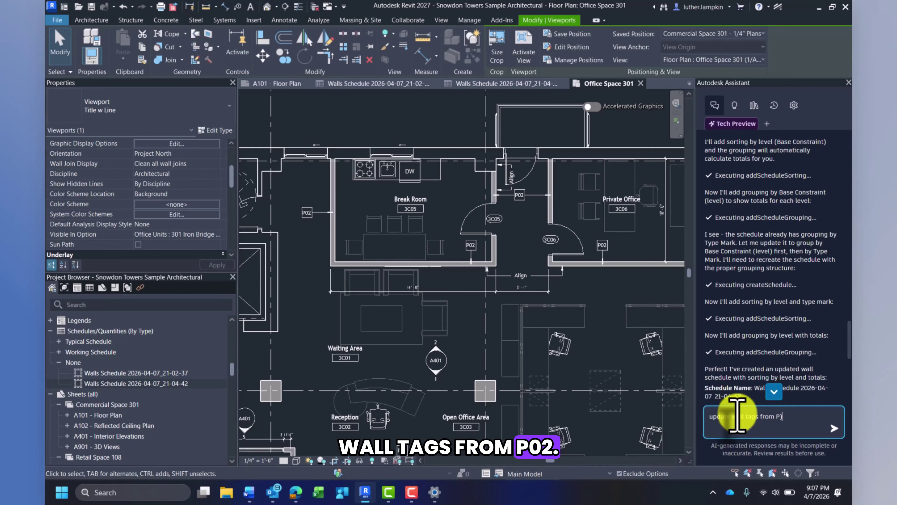
{"action": "type", "text": "2 to p03"}
{"action": "key", "text": "Return"}
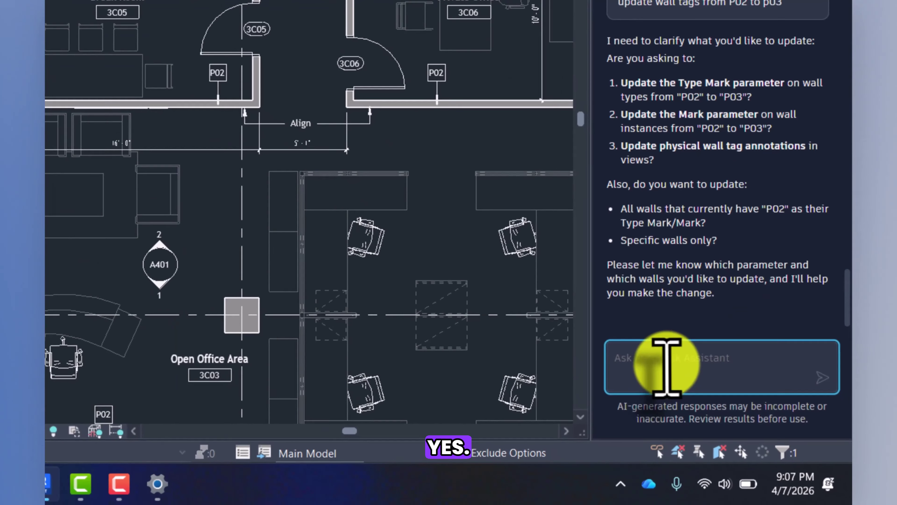
{"action": "type", "text": "yes"}
{"action": "key", "text": "Return"}
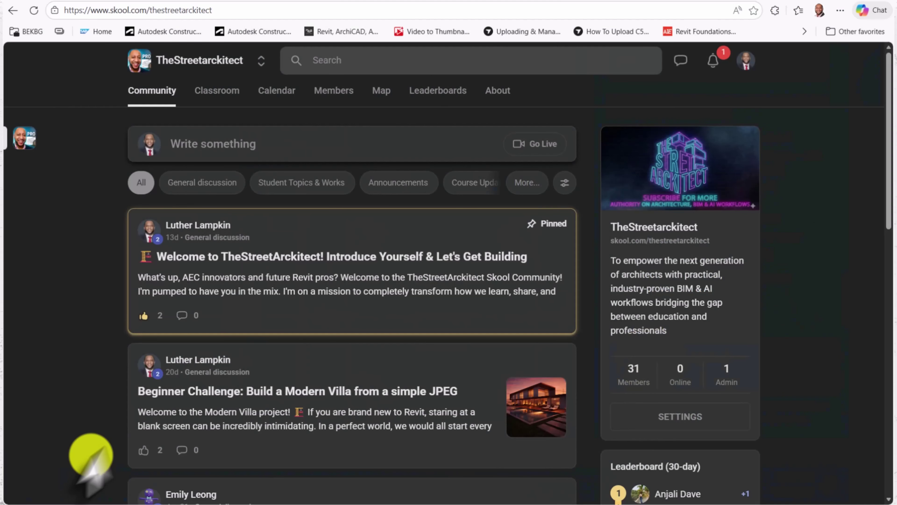
- Switch to the TheStreetarckitect community on Skool in the browser and browse its discussion posts
{"action": "scroll", "coordinate": [151, 287], "scroll_direction": "down", "scroll_amount": 5}
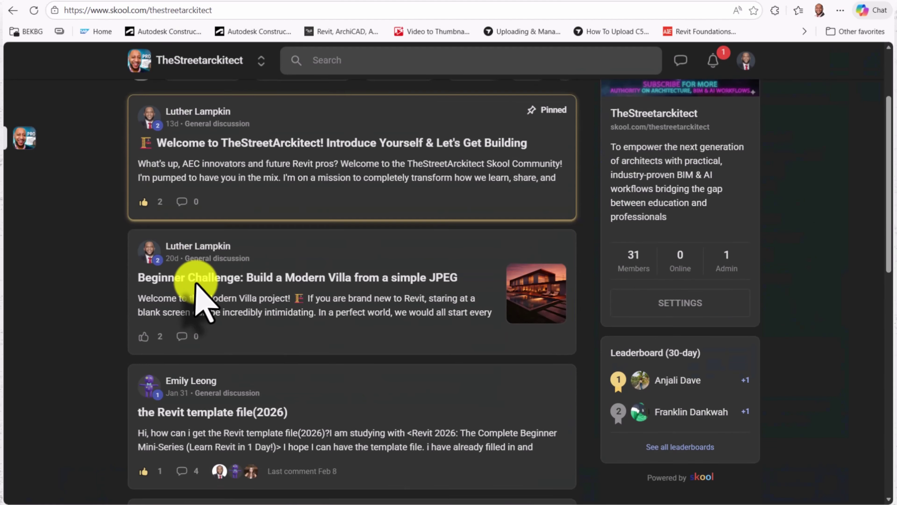
{"action": "scroll", "coordinate": [196, 284], "scroll_direction": "down", "scroll_amount": 8}
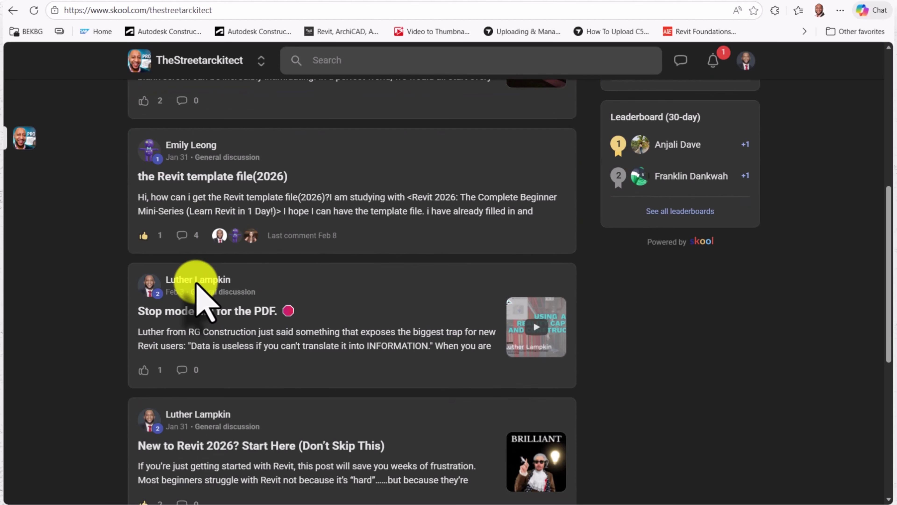
{"action": "scroll", "coordinate": [195, 284], "scroll_direction": "up", "scroll_amount": 13}
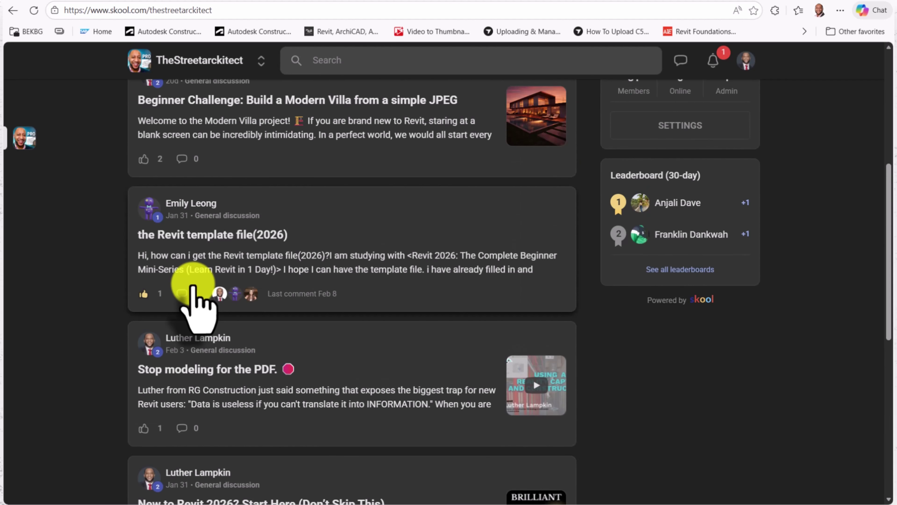
{"action": "scroll", "coordinate": [195, 284], "scroll_direction": "up", "scroll_amount": 2}
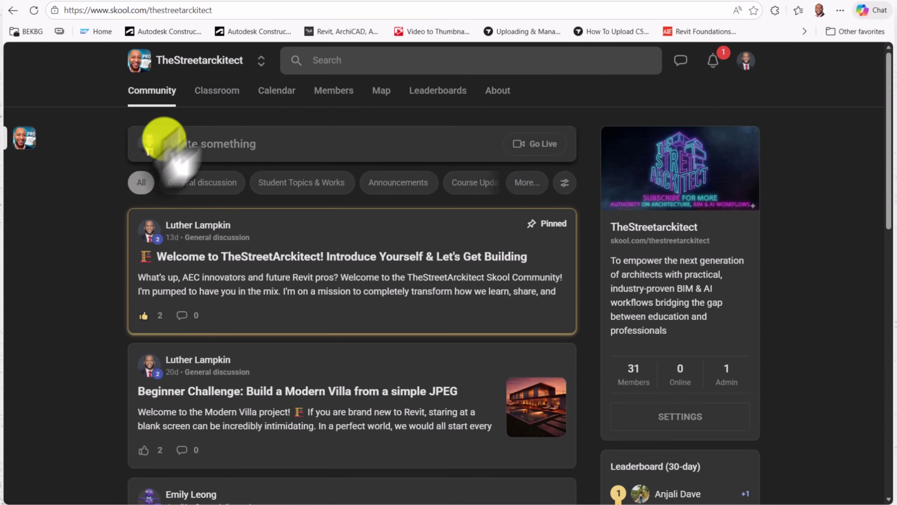
- Open the Zero to BIM course in the classroom and look over its Part 1 and Part 2 chapter pages
{"action": "left_click", "coordinate": [212, 91]}
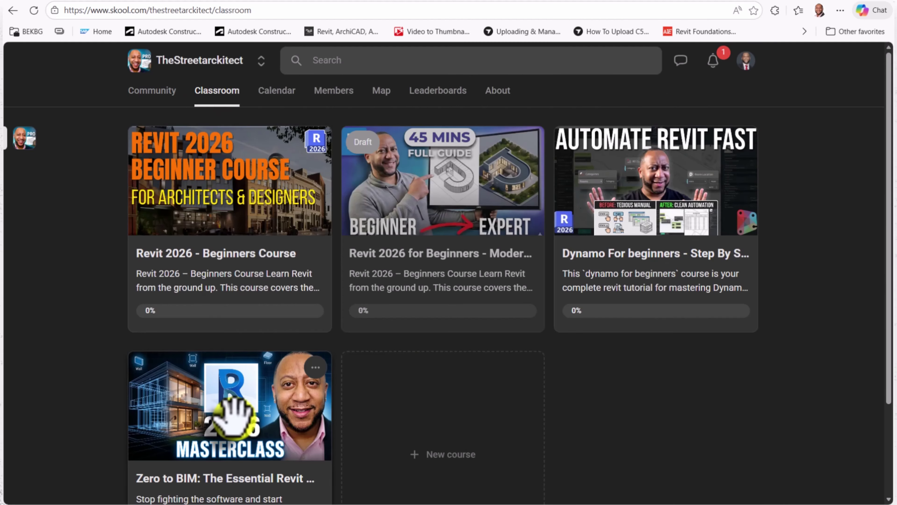
{"action": "scroll", "coordinate": [233, 413], "scroll_direction": "down", "scroll_amount": 2}
{"action": "scroll", "coordinate": [234, 411], "scroll_direction": "up", "scroll_amount": 2}
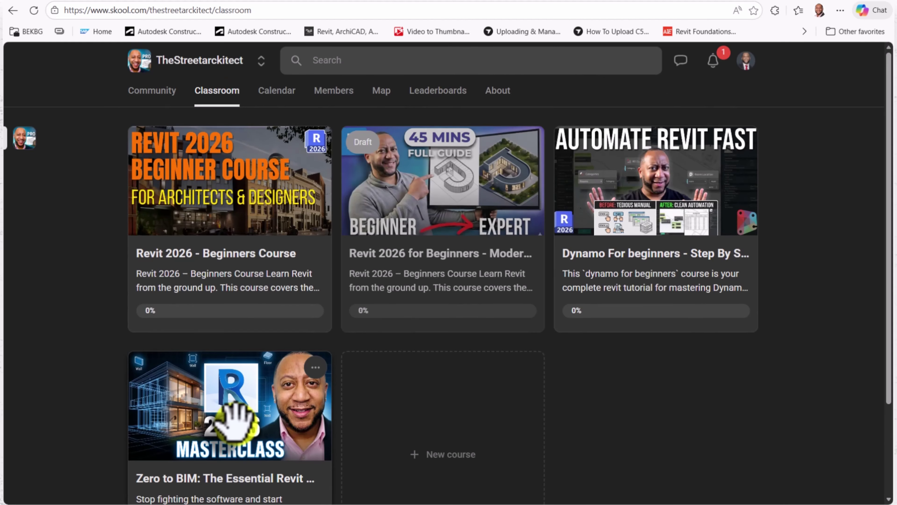
{"action": "left_click", "coordinate": [234, 419]}
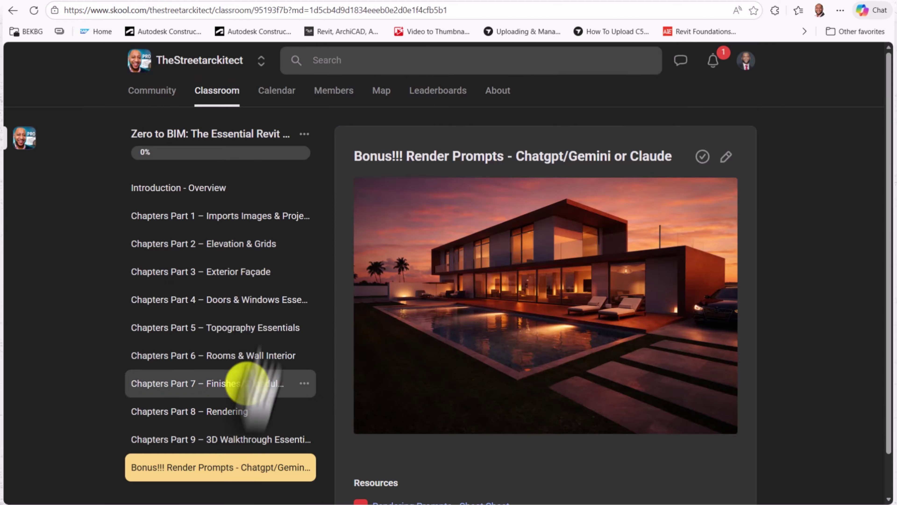
{"action": "left_click", "coordinate": [228, 216]}
{"action": "scroll", "coordinate": [228, 217], "scroll_direction": "down", "scroll_amount": 5}
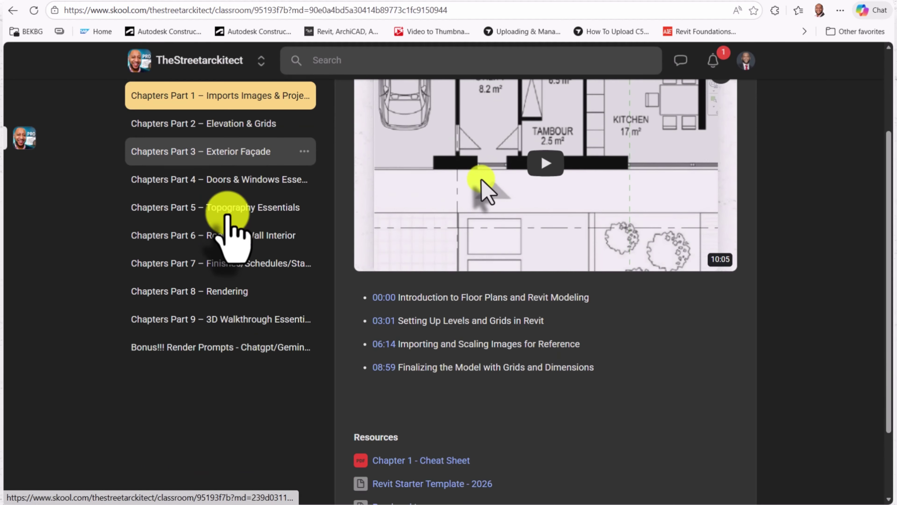
{"action": "scroll", "coordinate": [227, 216], "scroll_direction": "up", "scroll_amount": 5}
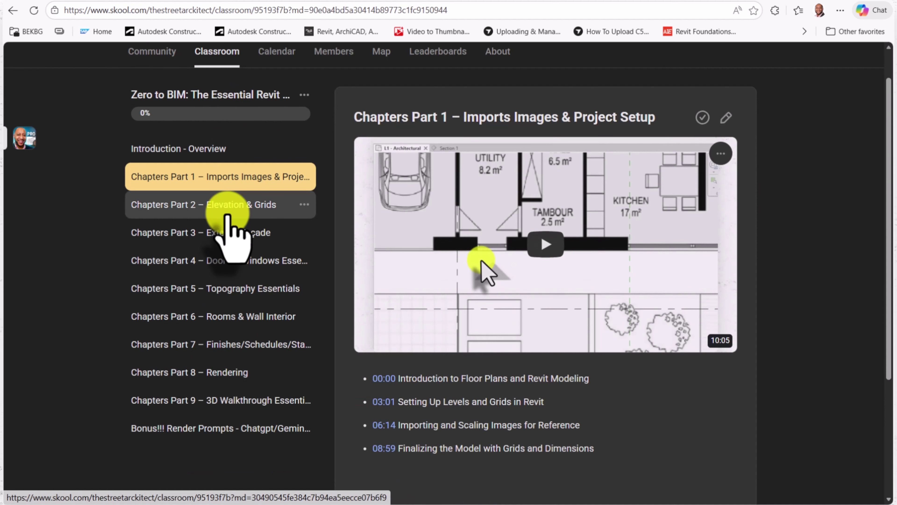
{"action": "left_click", "coordinate": [227, 212]}
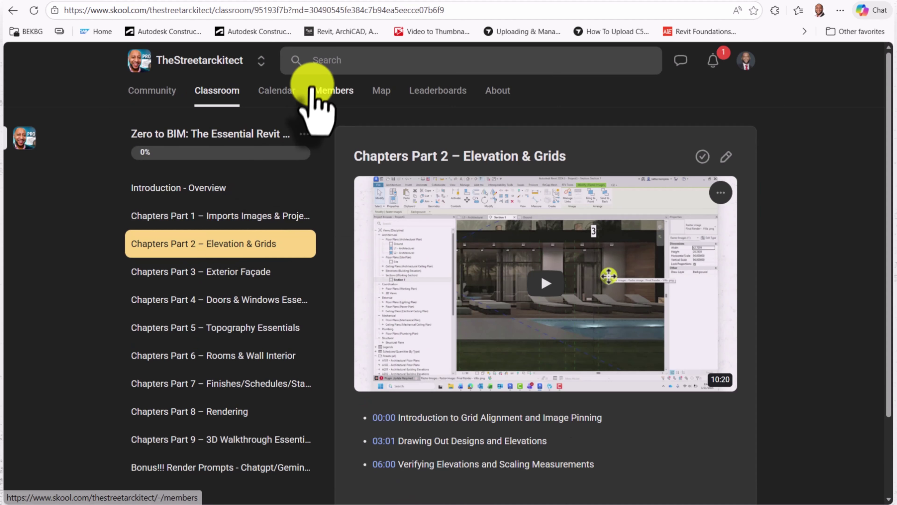
- Browse the community's list of active members
{"action": "left_click", "coordinate": [319, 92]}
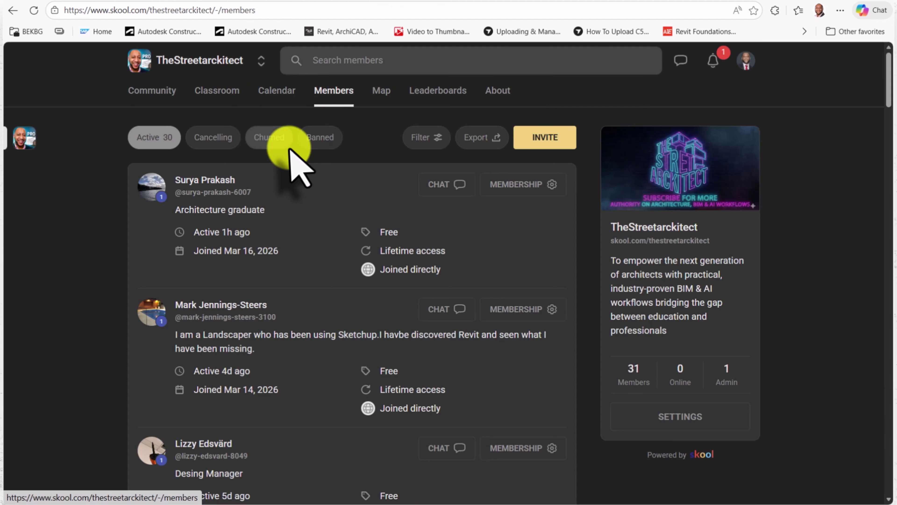
{"action": "scroll", "coordinate": [300, 166], "scroll_direction": "down", "scroll_amount": 5}
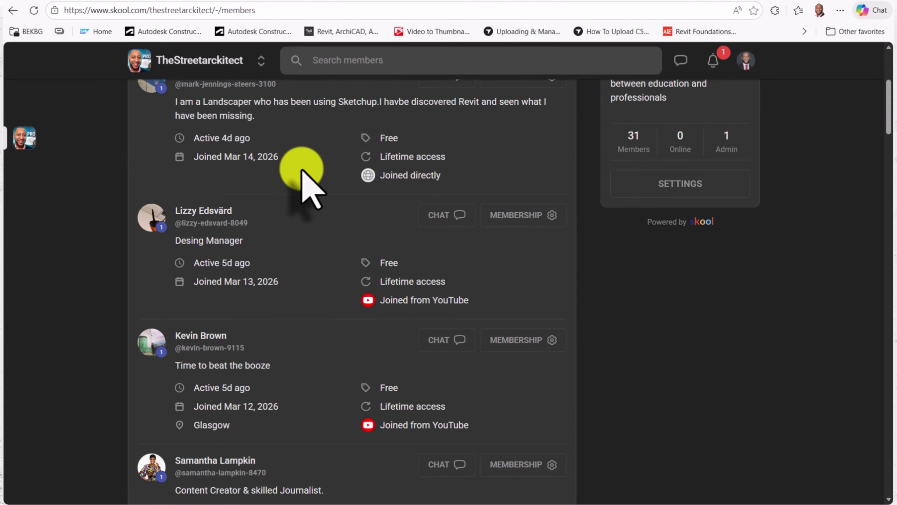
{"action": "scroll", "coordinate": [302, 170], "scroll_direction": "up", "scroll_amount": 5}
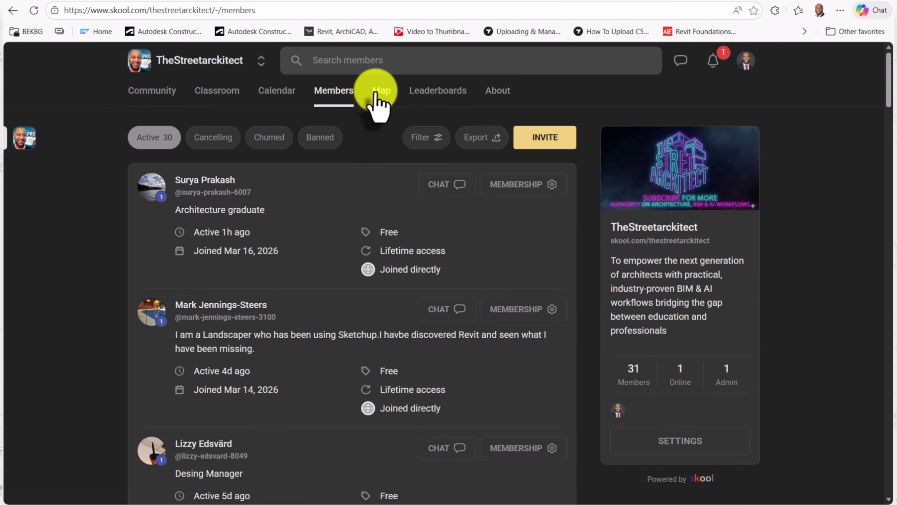
- Open the map of the community's members
{"action": "left_click", "coordinate": [378, 91]}
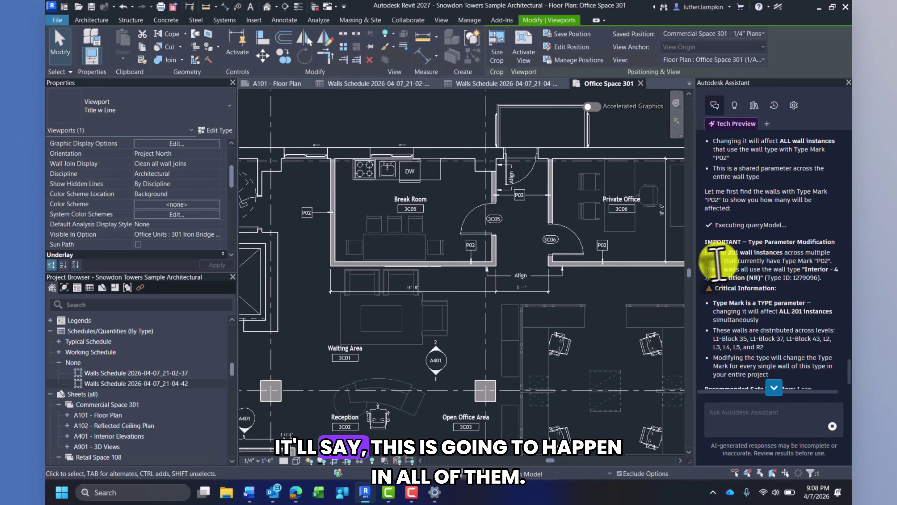
- Answer the assistant's confirmation questions with "yes" and "option 2" to modify the existing wall type's mark from P02 to P03
{"action": "scroll", "coordinate": [797, 265], "scroll_direction": "down", "scroll_amount": 3}
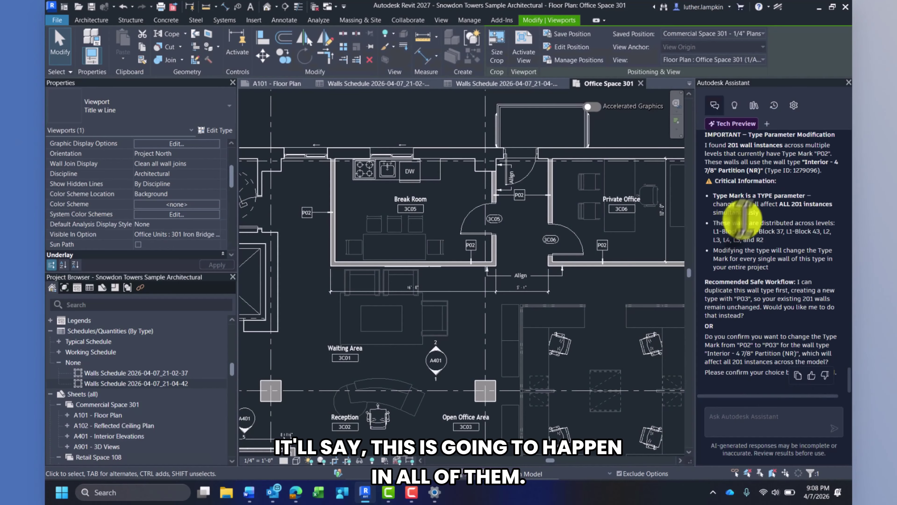
{"action": "left_click", "coordinate": [761, 426]}
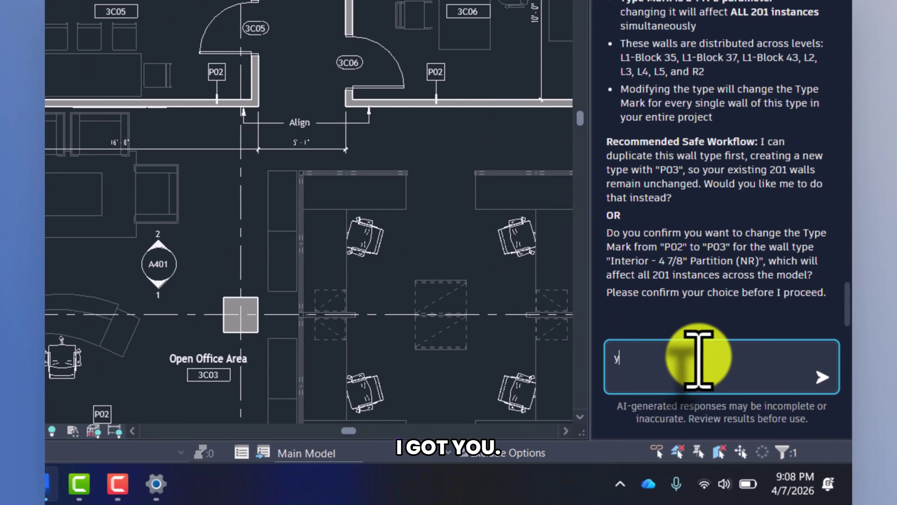
{"action": "type", "text": "yes"}
{"action": "key", "text": "Return"}
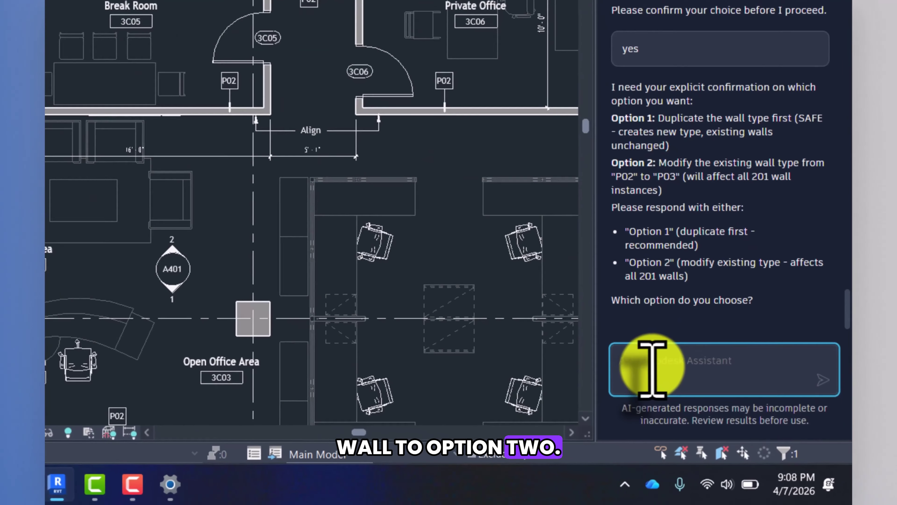
{"action": "type", "text": "option"}
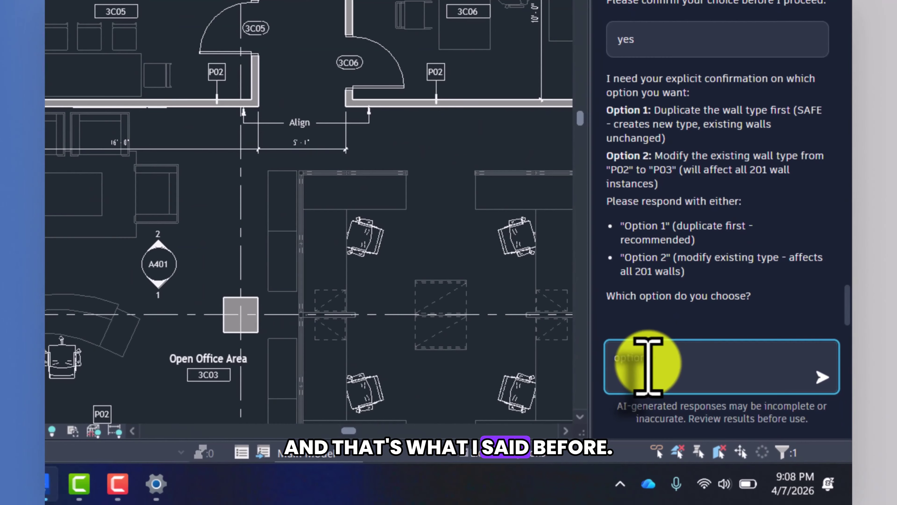
{"action": "type", "text": " 2"}
{"action": "key", "text": "Return"}
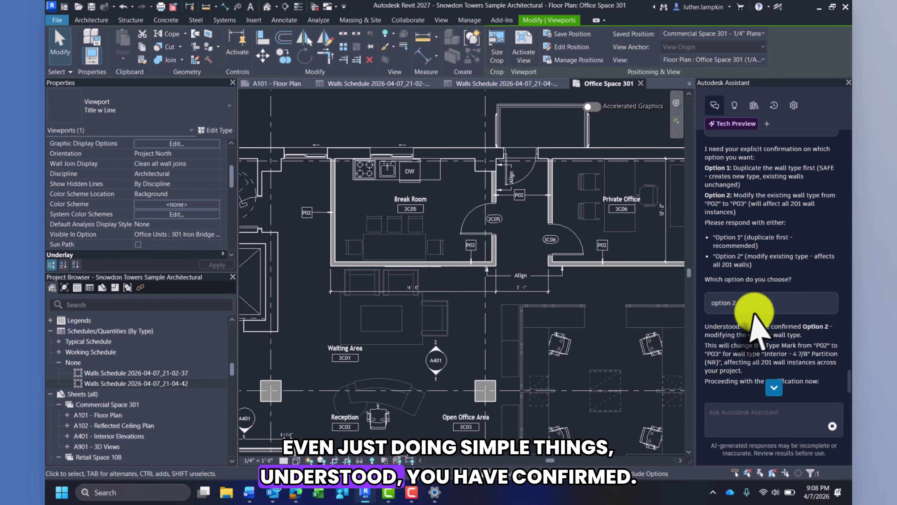
- Examine the wall tags around the Break Room and across the Office Space 301 plan for the P03 update
{"action": "scroll", "coordinate": [307, 218], "scroll_direction": "up", "scroll_amount": 8}
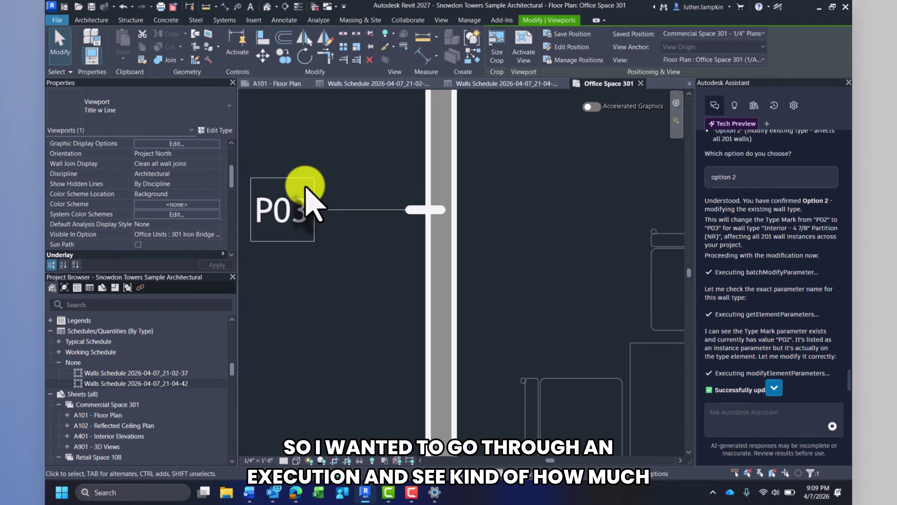
{"action": "scroll", "coordinate": [306, 188], "scroll_direction": "down", "scroll_amount": 6}
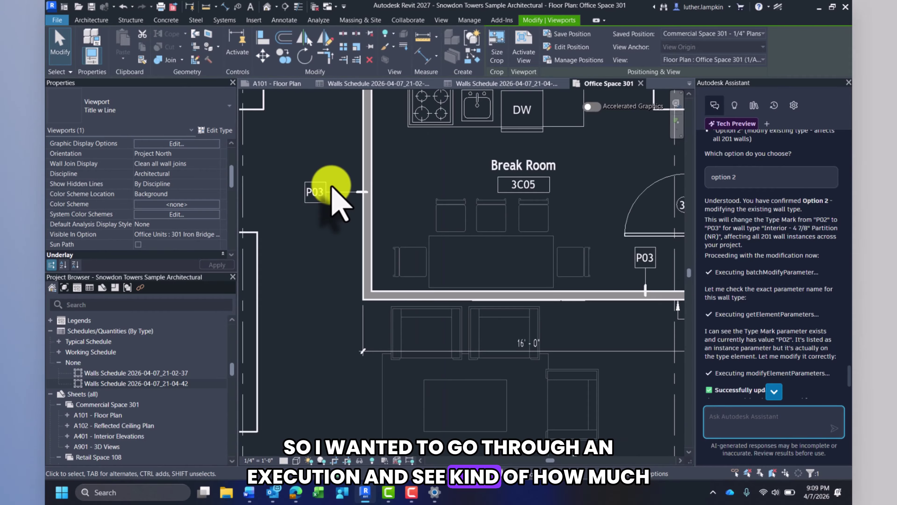
{"action": "scroll", "coordinate": [377, 216], "scroll_direction": "down", "scroll_amount": 3}
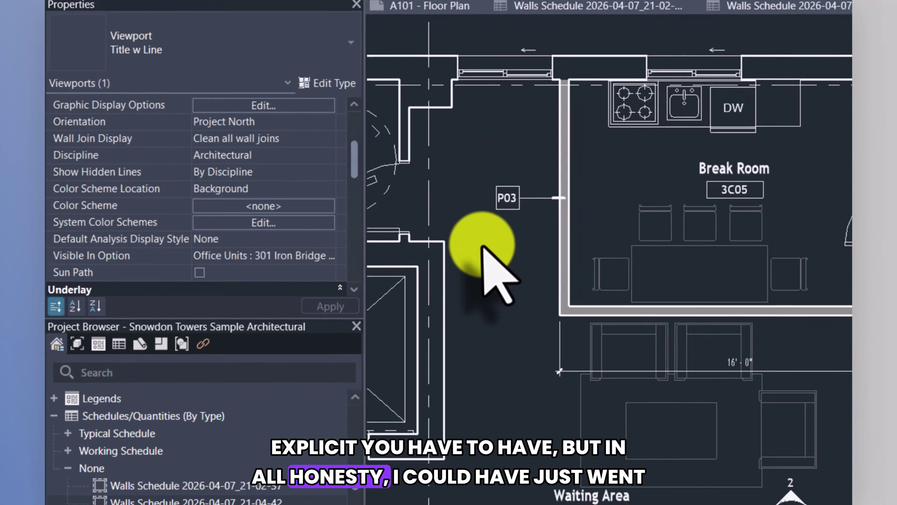
{"action": "left_click", "coordinate": [307, 227]}
{"action": "scroll", "coordinate": [361, 159], "scroll_direction": "up", "scroll_amount": 1}
{"action": "scroll", "coordinate": [573, 132], "scroll_direction": "up", "scroll_amount": 1}
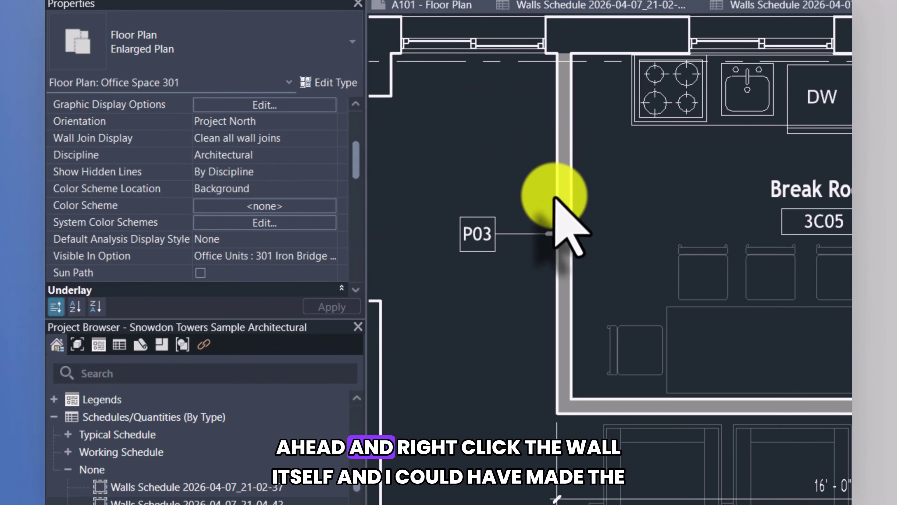
{"action": "scroll", "coordinate": [566, 191], "scroll_direction": "up", "scroll_amount": 2}
{"action": "scroll", "coordinate": [562, 196], "scroll_direction": "down", "scroll_amount": 3}
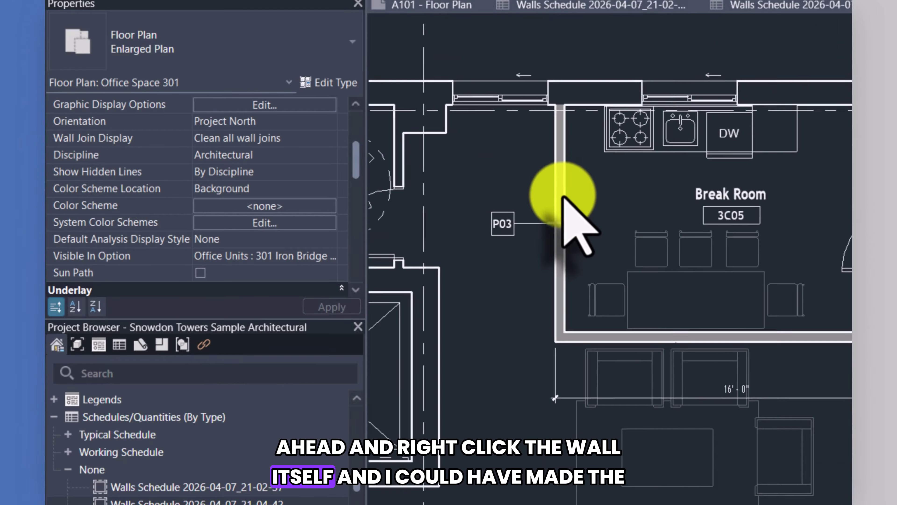
{"action": "scroll", "coordinate": [565, 198], "scroll_direction": "down", "scroll_amount": 3}
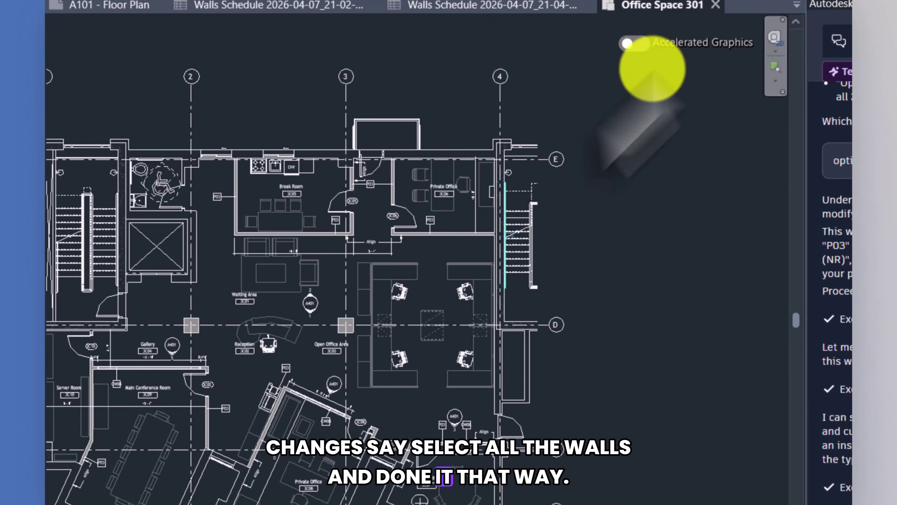
{"action": "scroll", "coordinate": [540, 76], "scroll_direction": "down", "scroll_amount": 4}
{"action": "scroll", "coordinate": [341, 221], "scroll_direction": "up", "scroll_amount": 5}
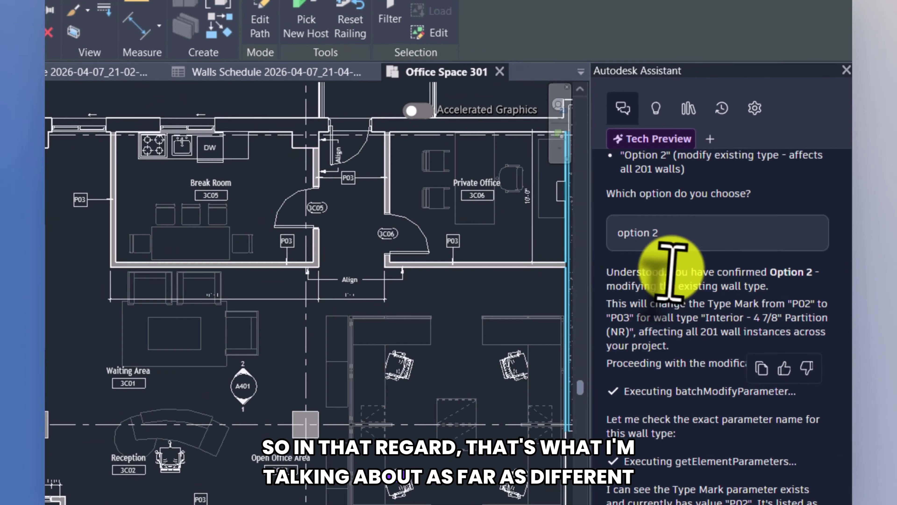
- Review the assistant's earlier replies, its insights, library and chat history, and return to the conversation
{"action": "scroll", "coordinate": [667, 267], "scroll_direction": "up", "scroll_amount": 10}
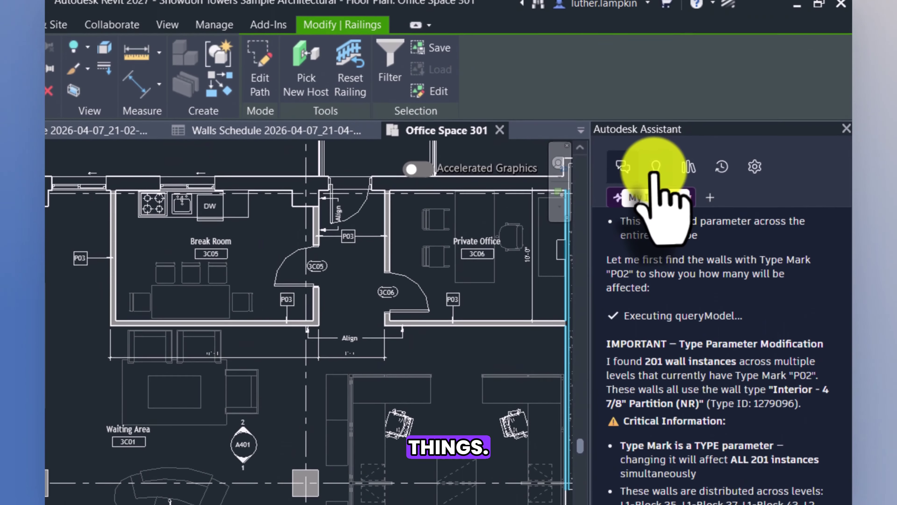
{"action": "left_click", "coordinate": [655, 120]}
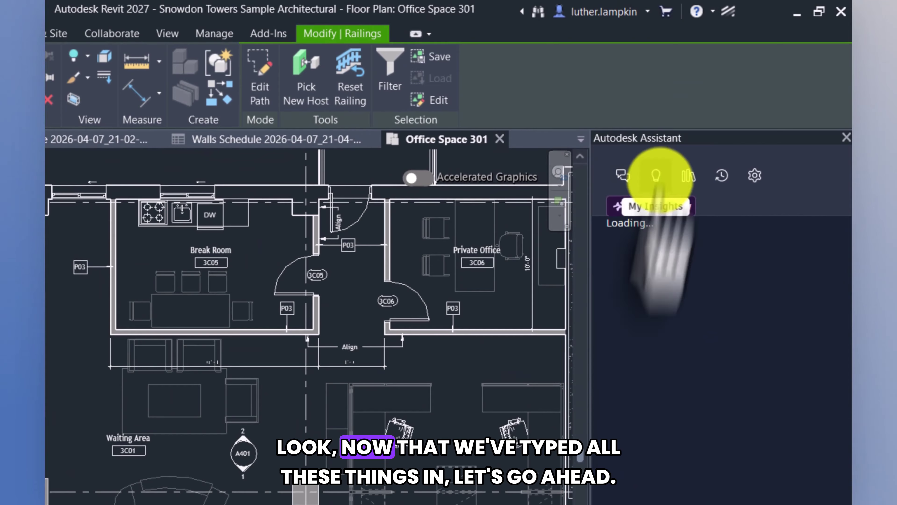
{"action": "left_click", "coordinate": [690, 176]}
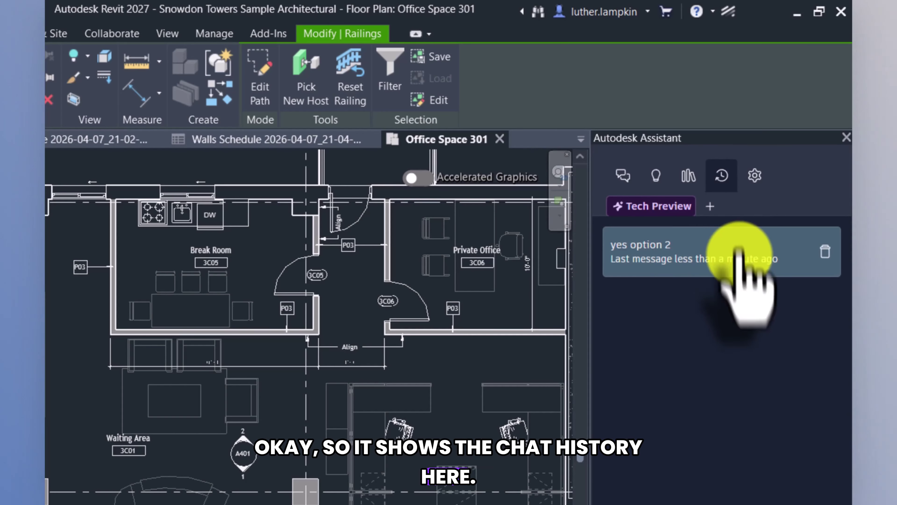
{"action": "left_click", "coordinate": [622, 176]}
{"action": "scroll", "coordinate": [715, 421], "scroll_direction": "down", "scroll_amount": 7}
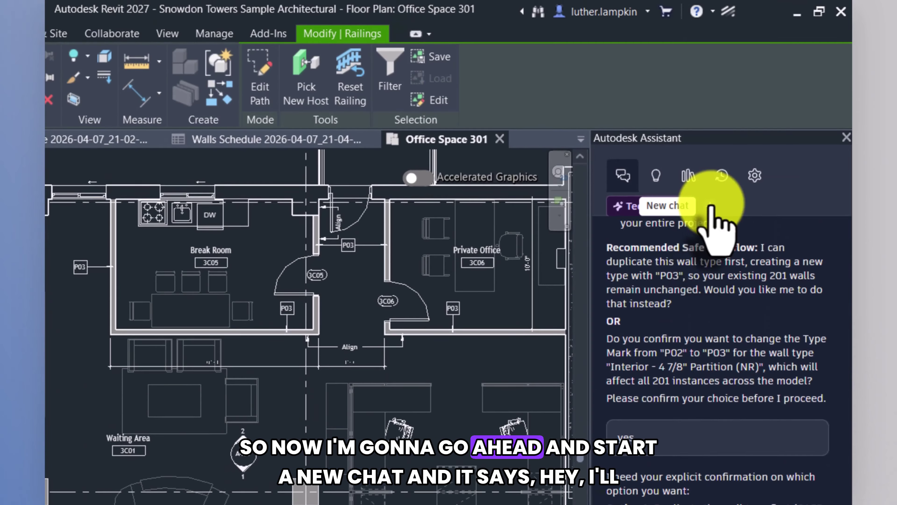
- Start a new assistant chat and dismiss the autosave notice with "Don't show this message again" enabled
{"action": "left_click", "coordinate": [707, 213]}
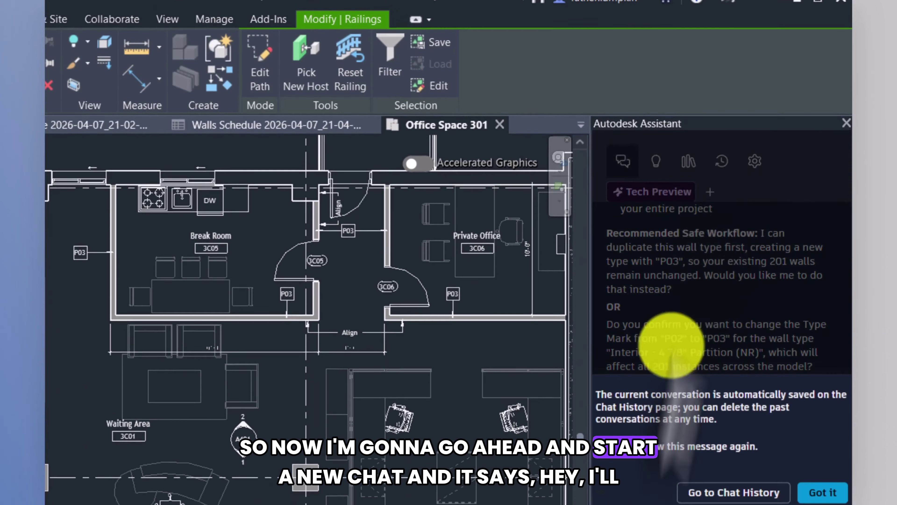
{"action": "left_click", "coordinate": [600, 252]}
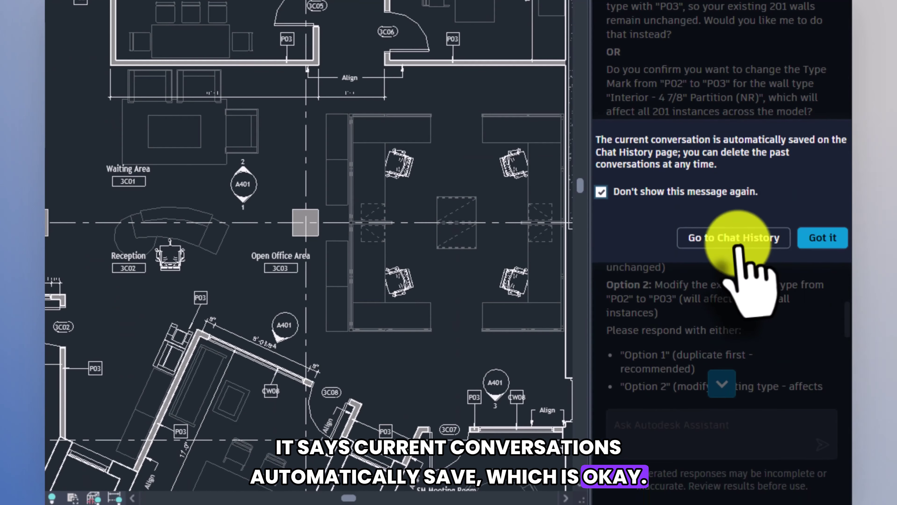
{"action": "left_click", "coordinate": [827, 244]}
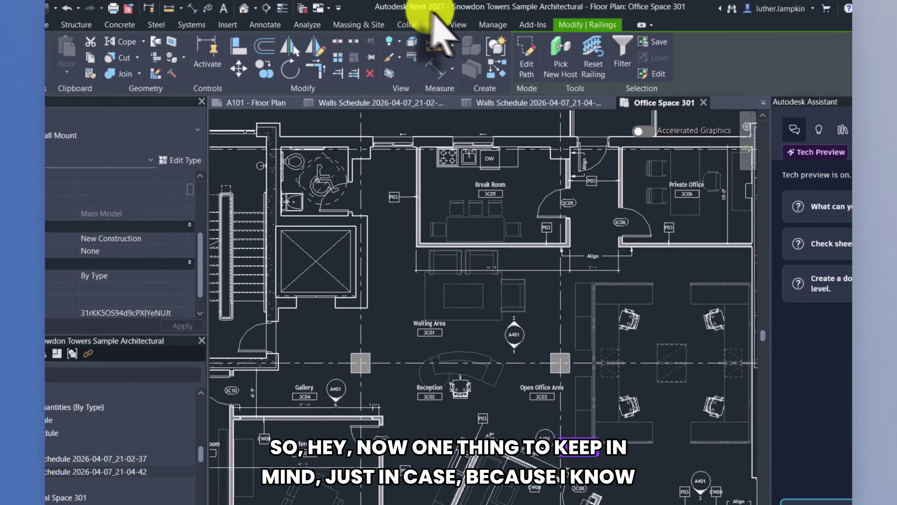
- Close the Autodesk Assistant palette and locate its visibility setting among the User Interface components
{"action": "left_click", "coordinate": [456, 25]}
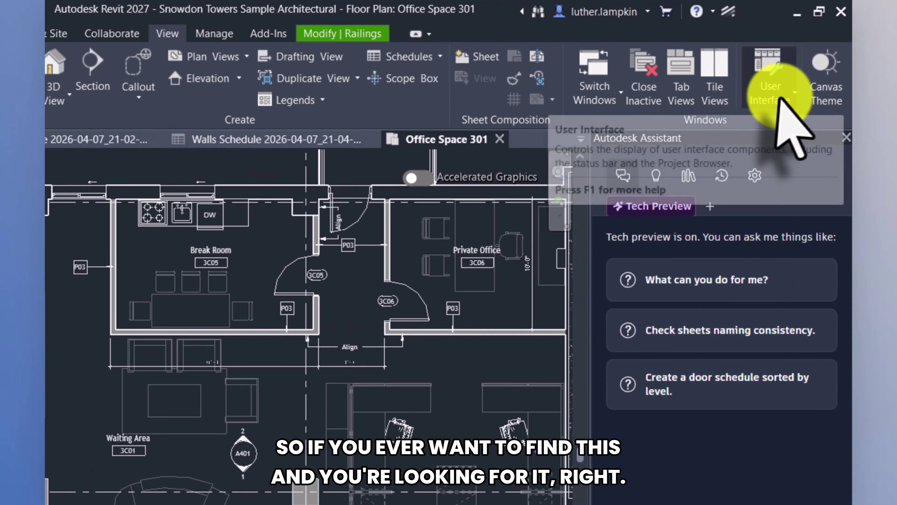
{"action": "left_click", "coordinate": [777, 99]}
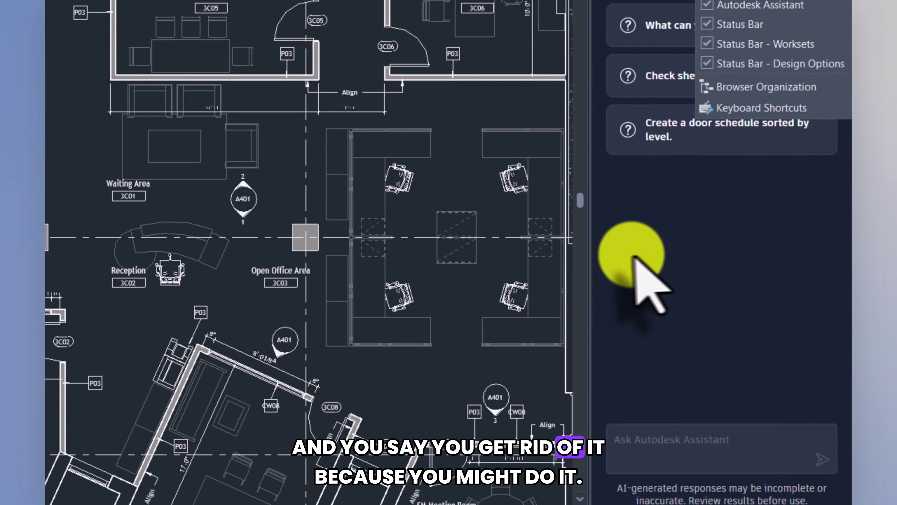
{"action": "left_click", "coordinate": [635, 255]}
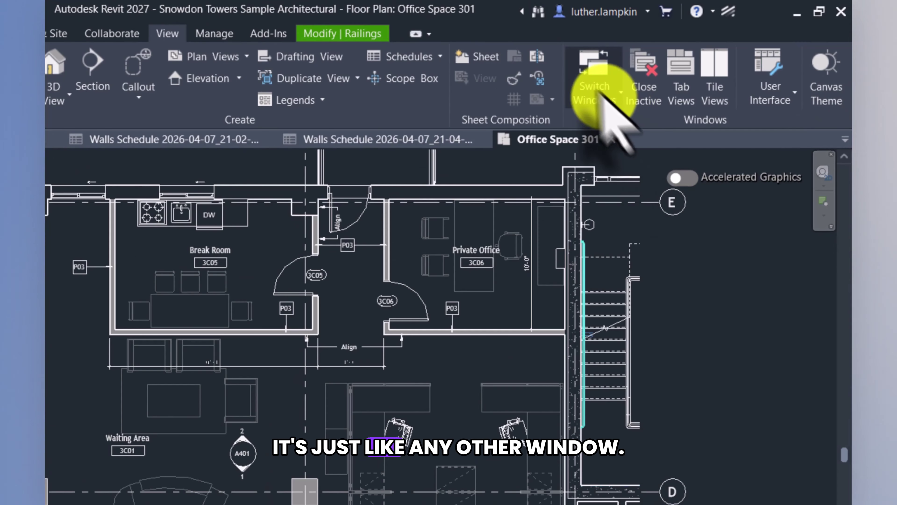
{"action": "left_click", "coordinate": [621, 95]}
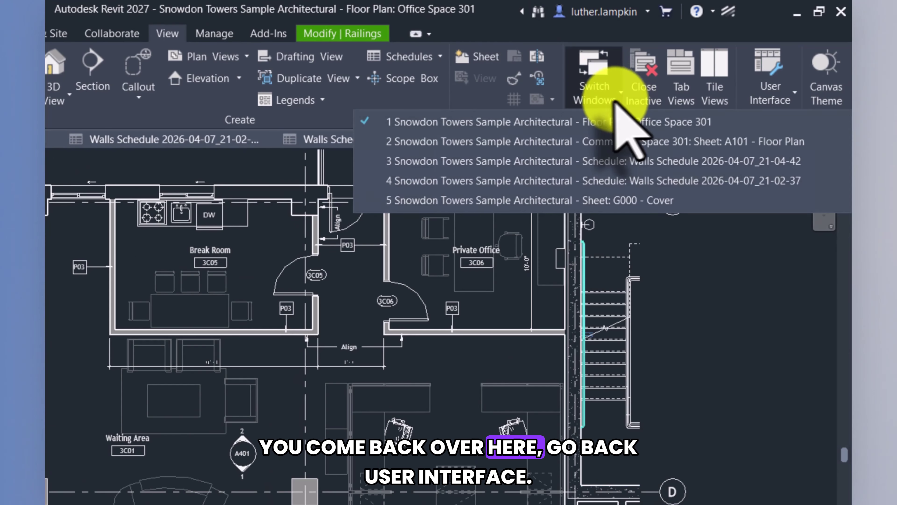
{"action": "left_click", "coordinate": [773, 95]}
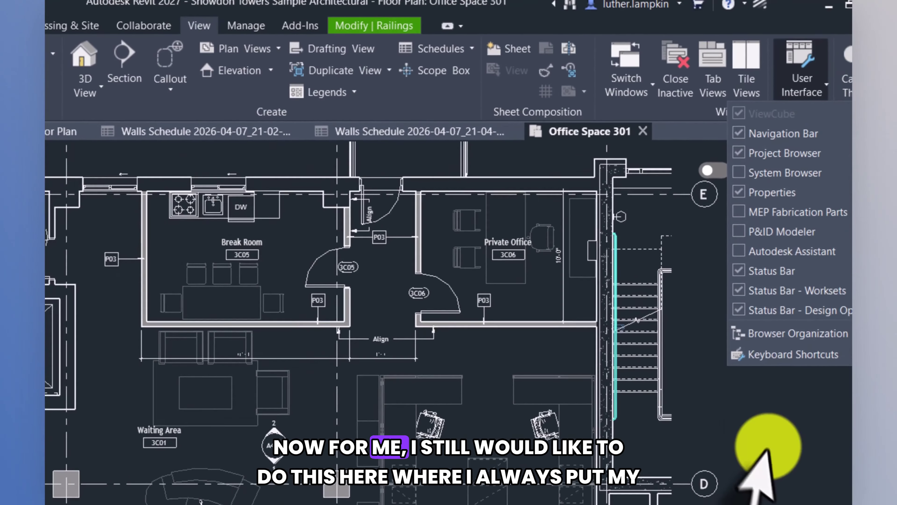
{"action": "left_click", "coordinate": [759, 442]}
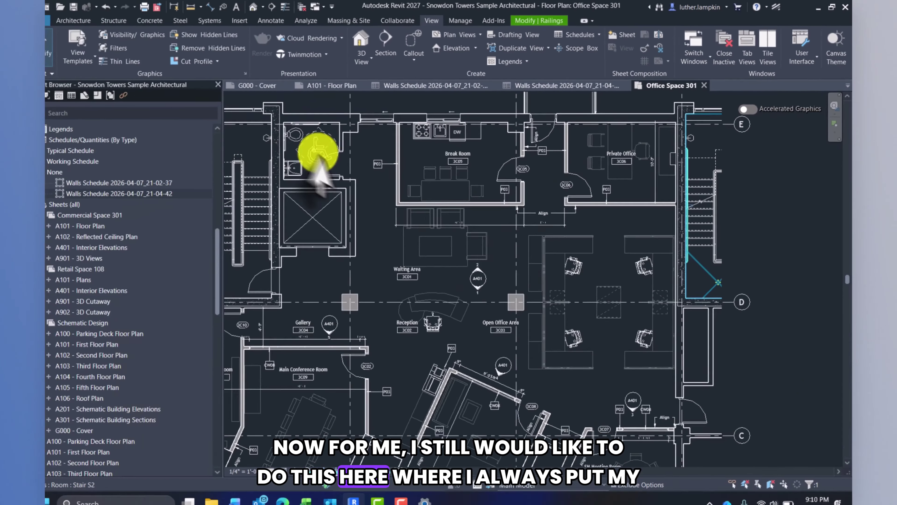
- Dock the Properties palette on the opposite side of the drawing area from the Project Browser
{"action": "left_click_drag", "start_coordinate": [316, 154], "coordinate": [841, 187]}
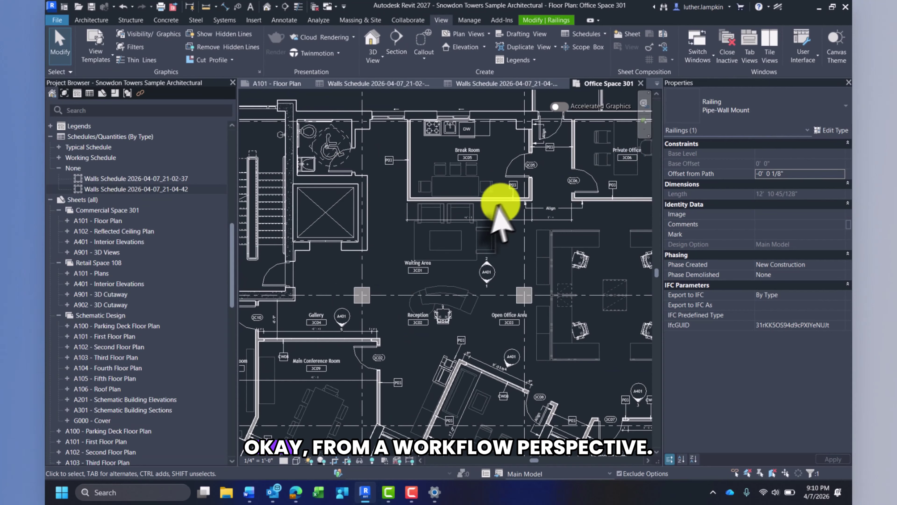
{"action": "scroll", "coordinate": [376, 231], "scroll_direction": "down", "scroll_amount": 5}
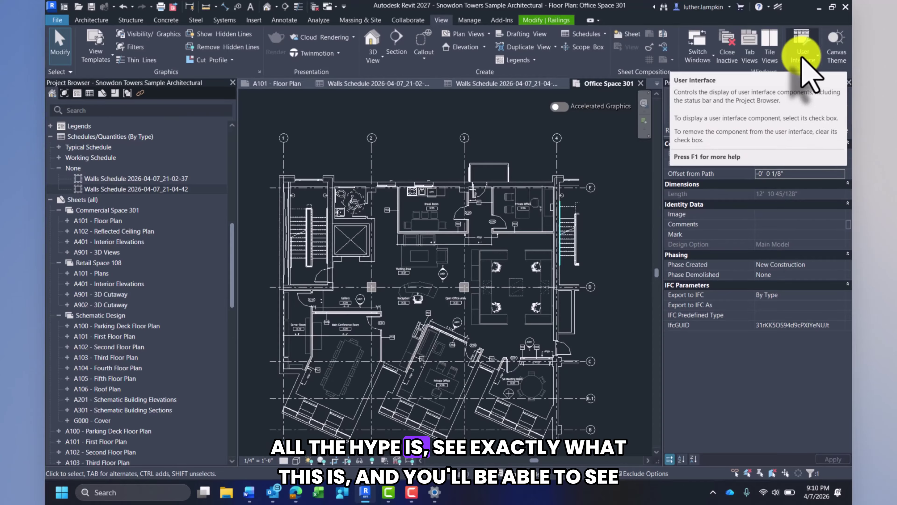
{"action": "scroll", "coordinate": [457, 191], "scroll_direction": "down", "scroll_amount": 2}
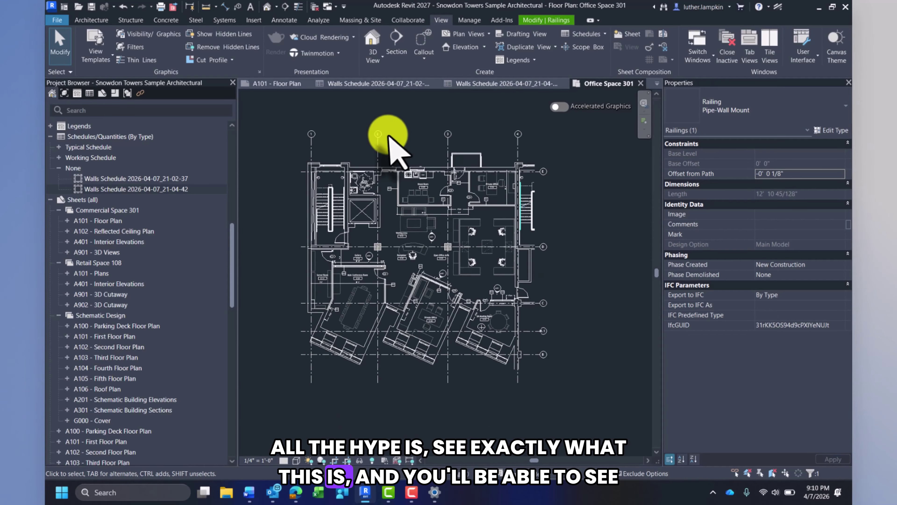
{"action": "scroll", "coordinate": [378, 152], "scroll_direction": "up", "scroll_amount": 2}
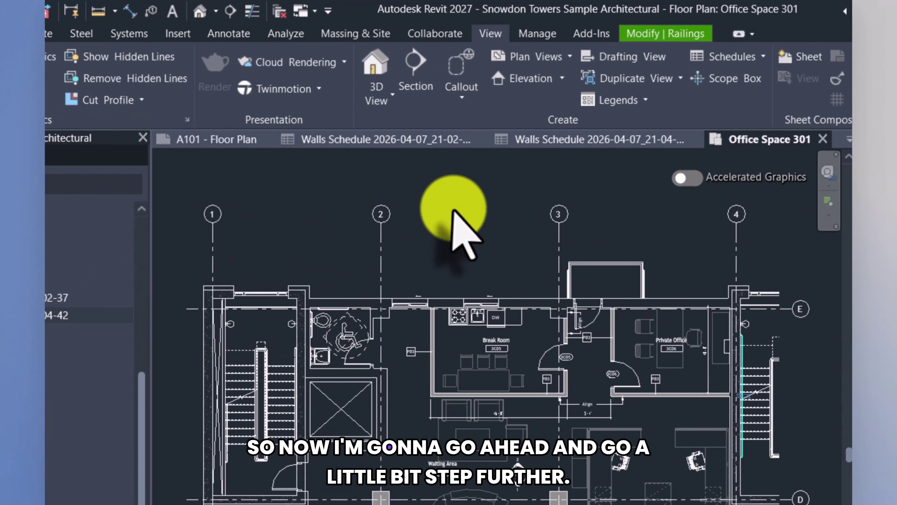
{"action": "scroll", "coordinate": [329, 304], "scroll_direction": "down", "scroll_amount": 2}
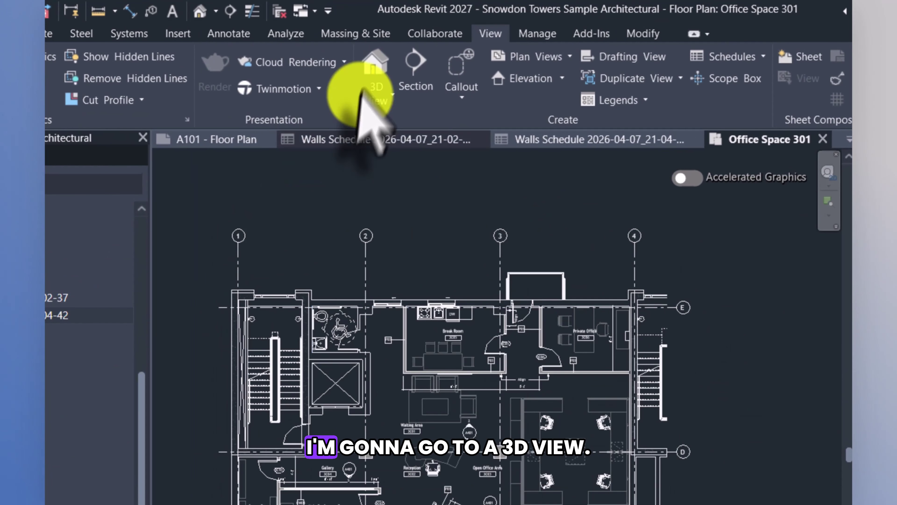
- Open the default 3D view to look at the whole building model, and close it to return to Office Space 301
{"action": "left_click", "coordinate": [375, 99]}
{"action": "left_click", "coordinate": [406, 126]}
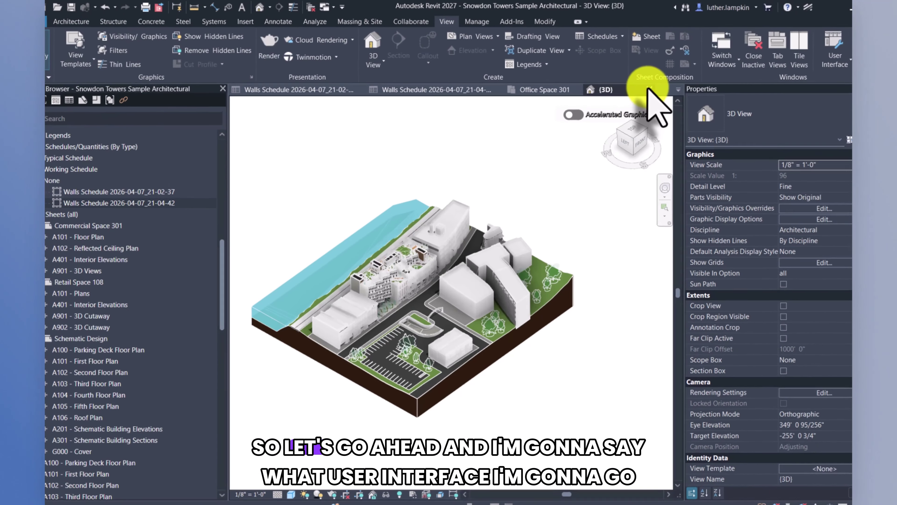
{"action": "left_click", "coordinate": [648, 89]}
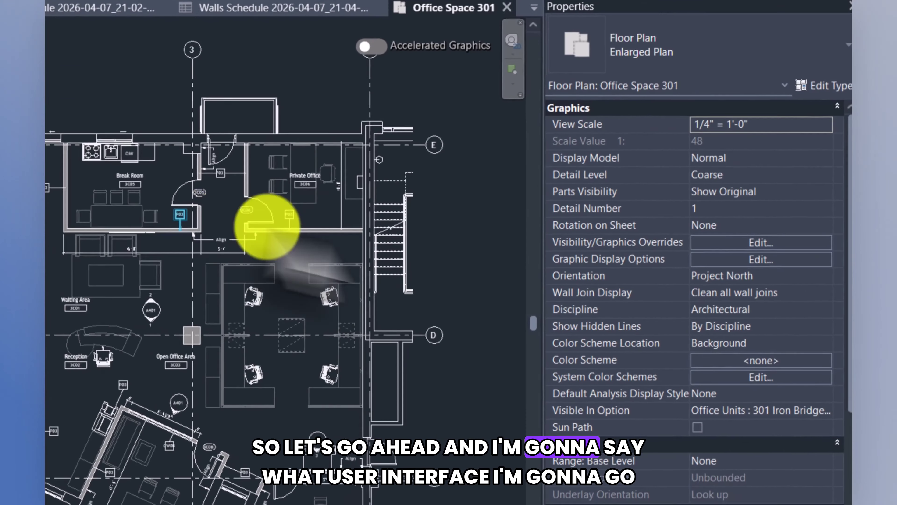
- Display the Autodesk Assistant palette again through the User Interface visibility options
{"action": "left_click", "coordinate": [770, 84]}
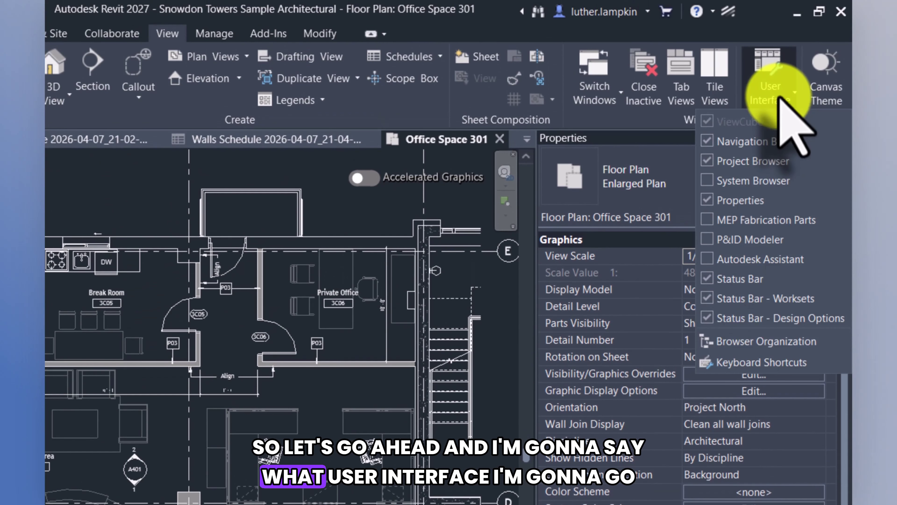
{"action": "left_click", "coordinate": [707, 259]}
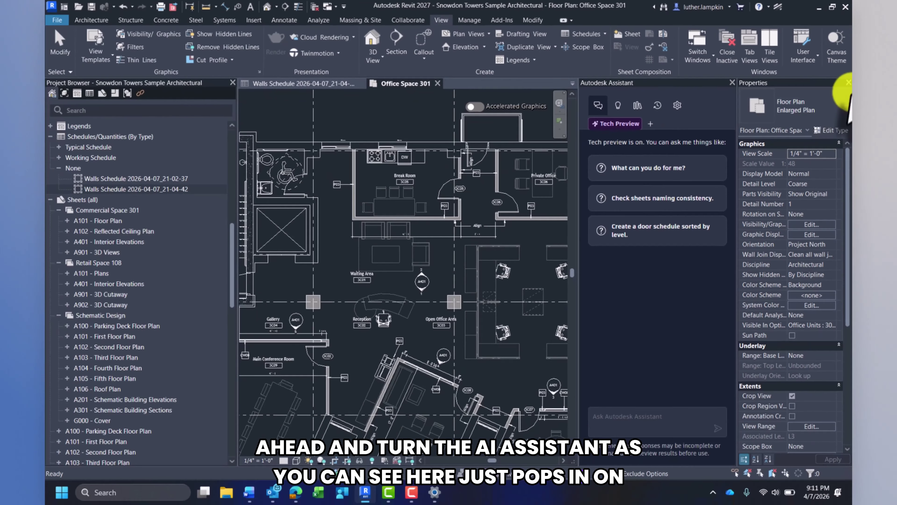
- Ask the Autodesk Assistant for a 3D isometric view of breakroom 3C05 from above
{"action": "left_click", "coordinate": [622, 415]}
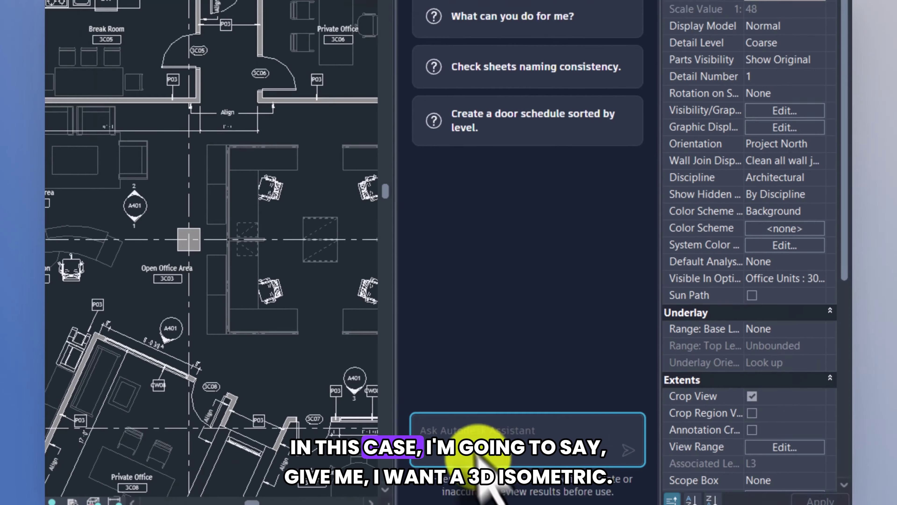
{"action": "left_click", "coordinate": [481, 360]}
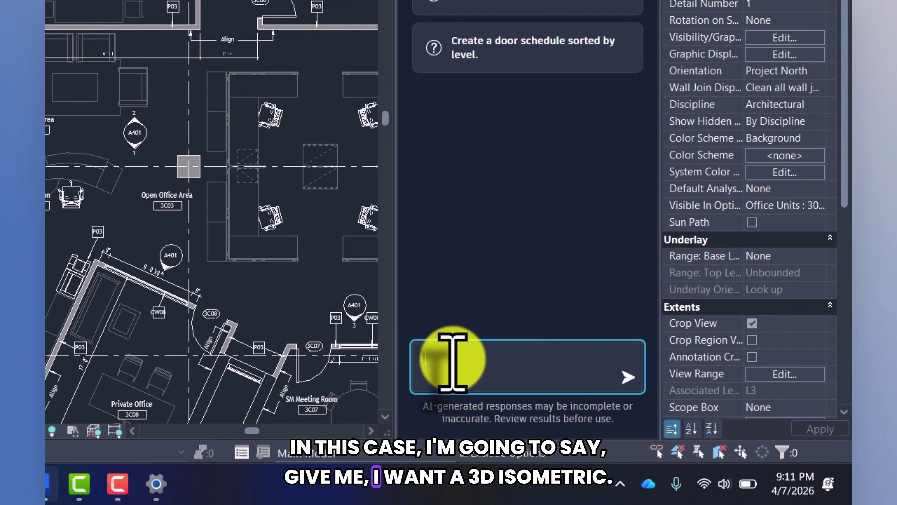
{"action": "type", "text": "i wa"}
{"action": "type", "text": "nt 3d i"}
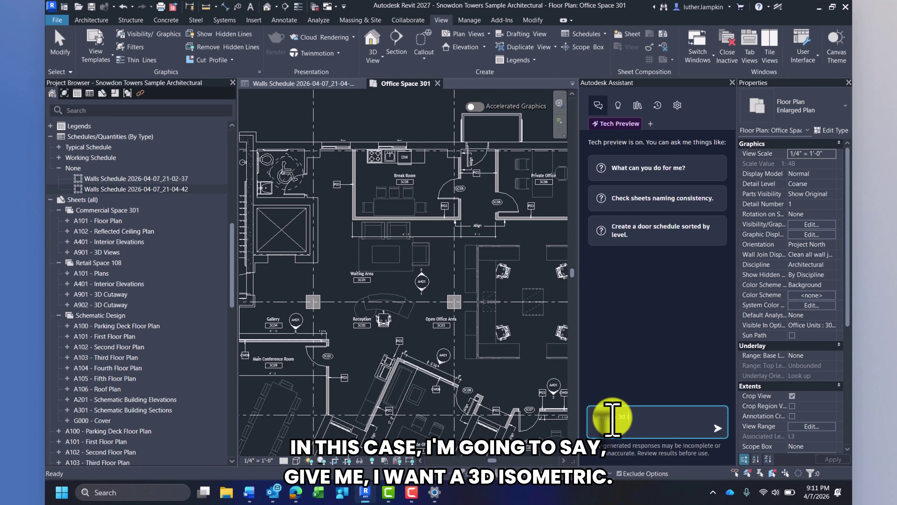
{"action": "type", "text": " a 3d isomtric br"}
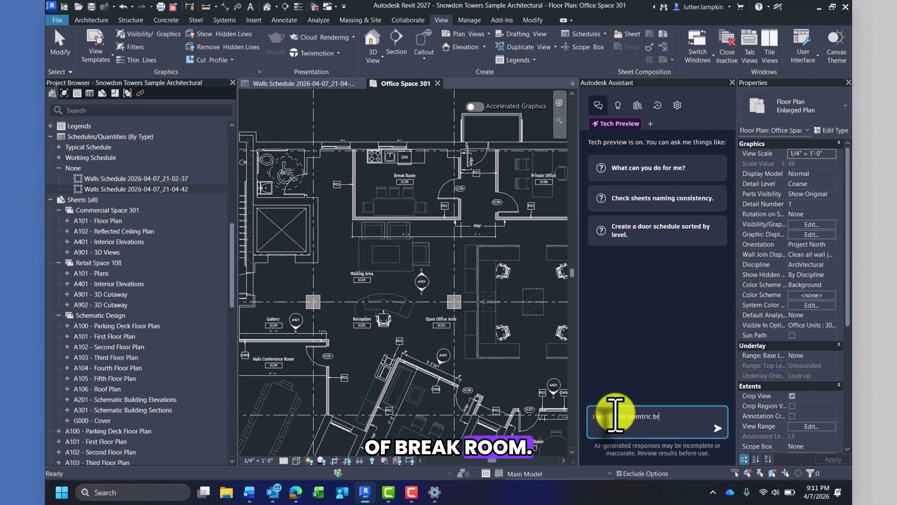
{"action": "type", "text": "eakroom"}
- Inspect the Break Room 3C05 isometric section view that the assistant created
{"action": "scroll", "coordinate": [410, 187], "scroll_direction": "up", "scroll_amount": 5}
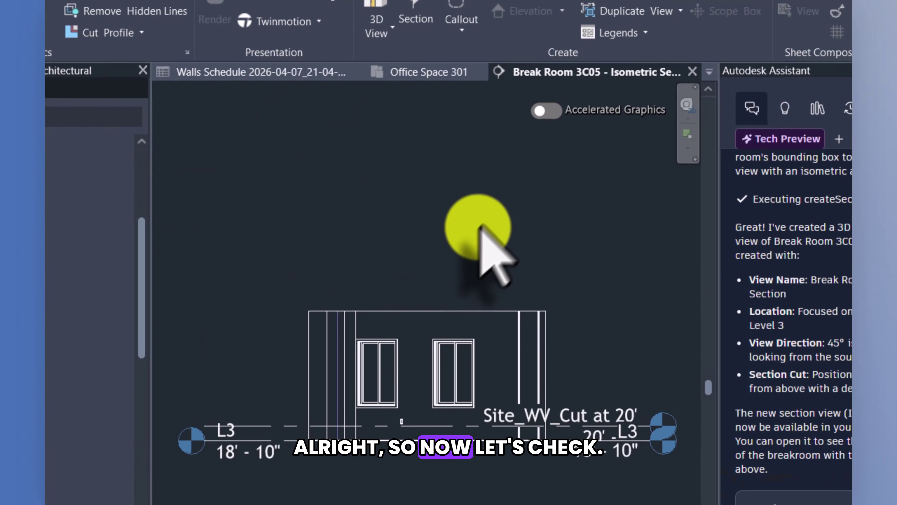
{"action": "mouse_move", "coordinate": [481, 240]}
{"action": "middle_mouse_down"}
{"action": "mouse_move", "coordinate": [443, 344]}
{"action": "mouse_move", "coordinate": [428, 356]}
{"action": "middle_mouse_up"}
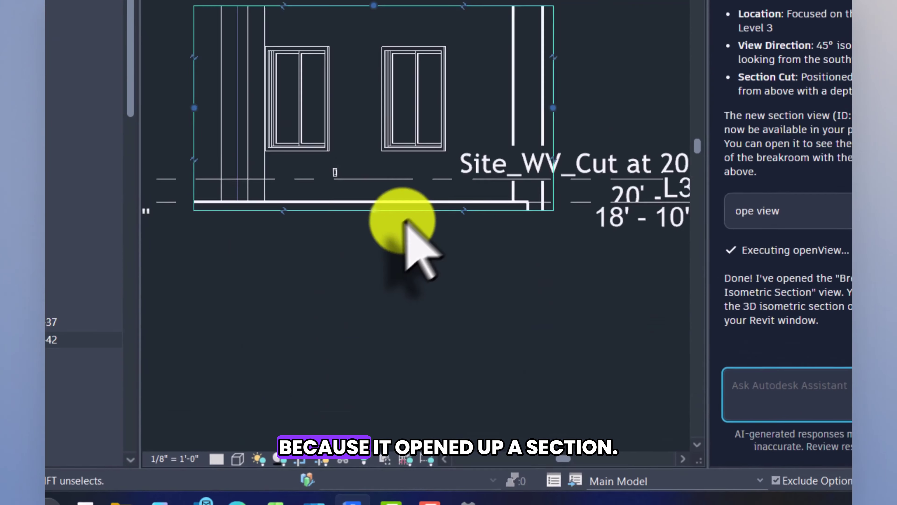
{"action": "scroll", "coordinate": [407, 204], "scroll_direction": "down", "scroll_amount": 3}
{"action": "left_click", "coordinate": [474, 39]}
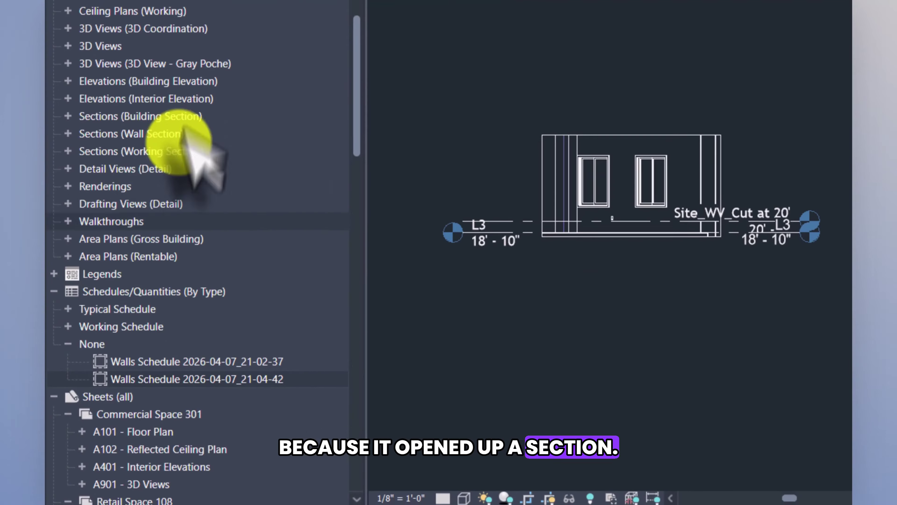
- Expand the 3D Views group in the Project Browser and look through it for the new break room view
{"action": "scroll", "coordinate": [184, 136], "scroll_direction": "up", "scroll_amount": 2}
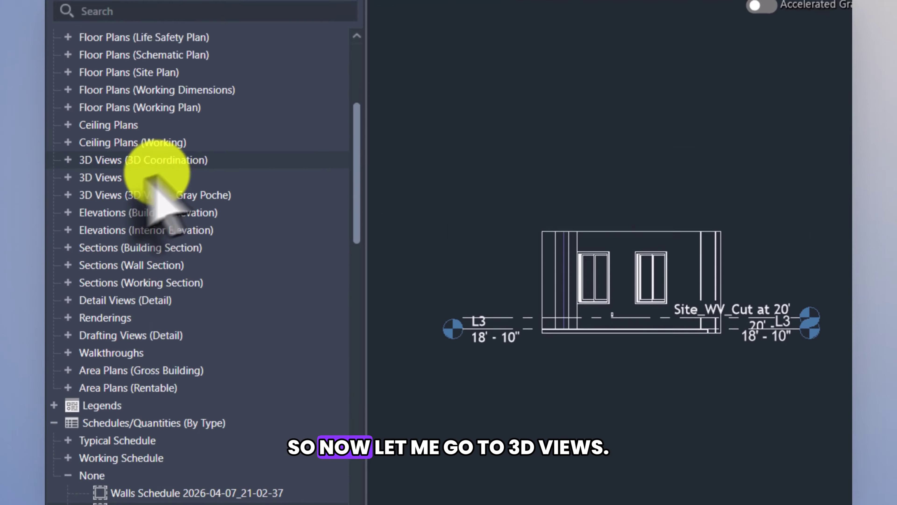
{"action": "left_click", "coordinate": [68, 85]}
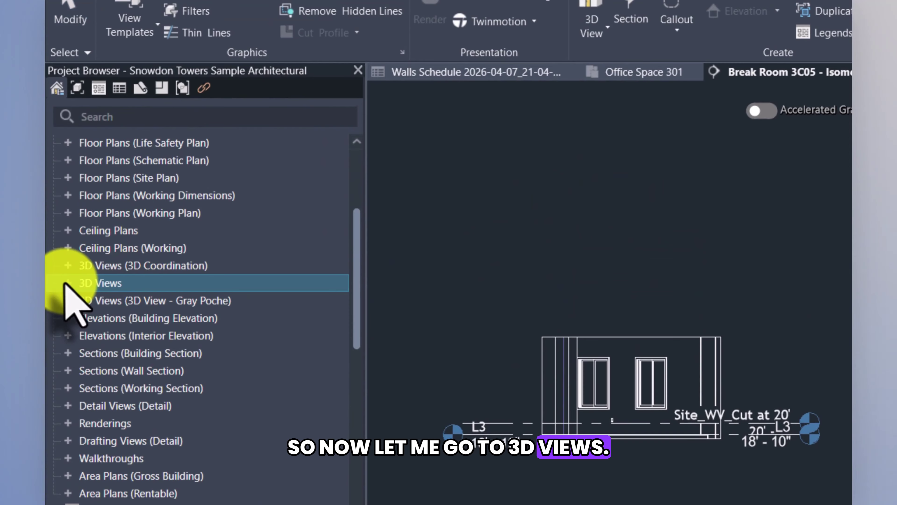
{"action": "left_click", "coordinate": [67, 282]}
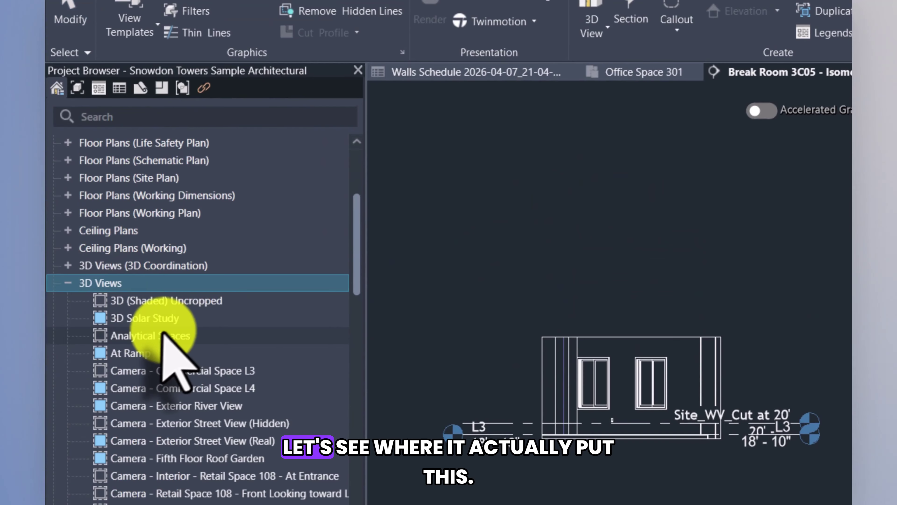
{"action": "scroll", "coordinate": [166, 339], "scroll_direction": "down", "scroll_amount": 5}
{"action": "scroll", "coordinate": [157, 339], "scroll_direction": "down", "scroll_amount": 5}
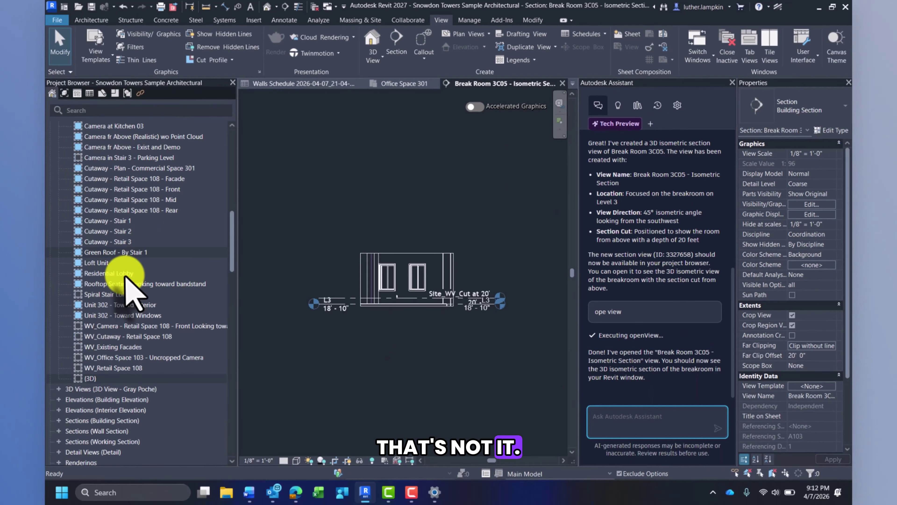
{"action": "scroll", "coordinate": [659, 301], "scroll_direction": "up", "scroll_amount": 5}
{"action": "scroll", "coordinate": [662, 319], "scroll_direction": "down", "scroll_amount": 3}
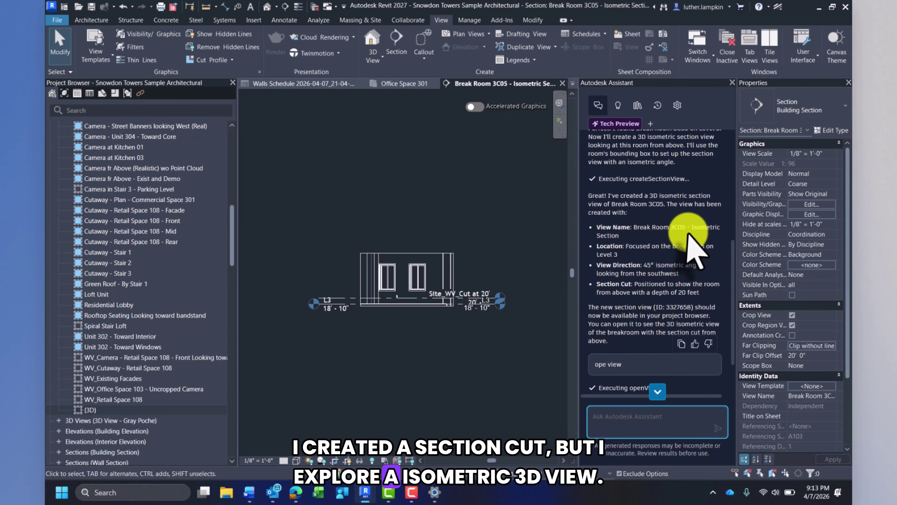
- Review the assistant's reply on the break room request and close the Break Room 3C05 isometric section view
{"action": "scroll", "coordinate": [421, 247], "scroll_direction": "down", "scroll_amount": 2}
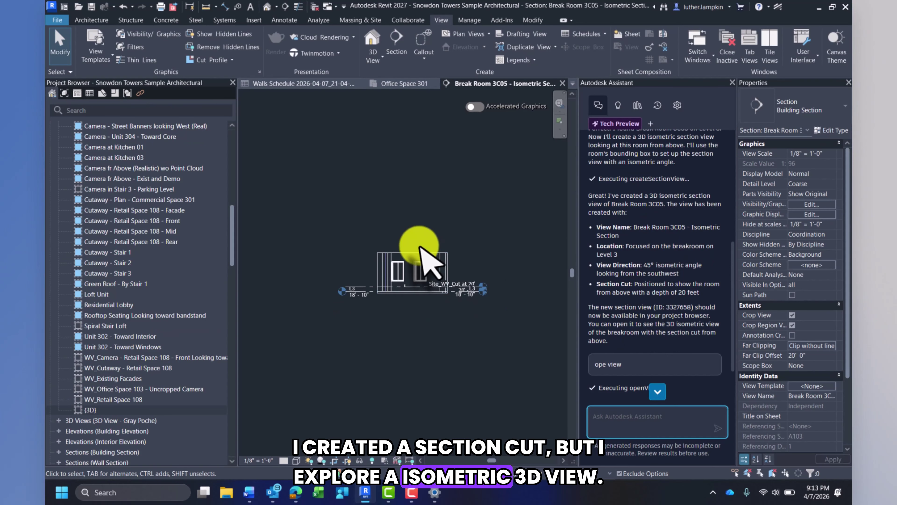
{"action": "scroll", "coordinate": [641, 180], "scroll_direction": "up", "scroll_amount": 10}
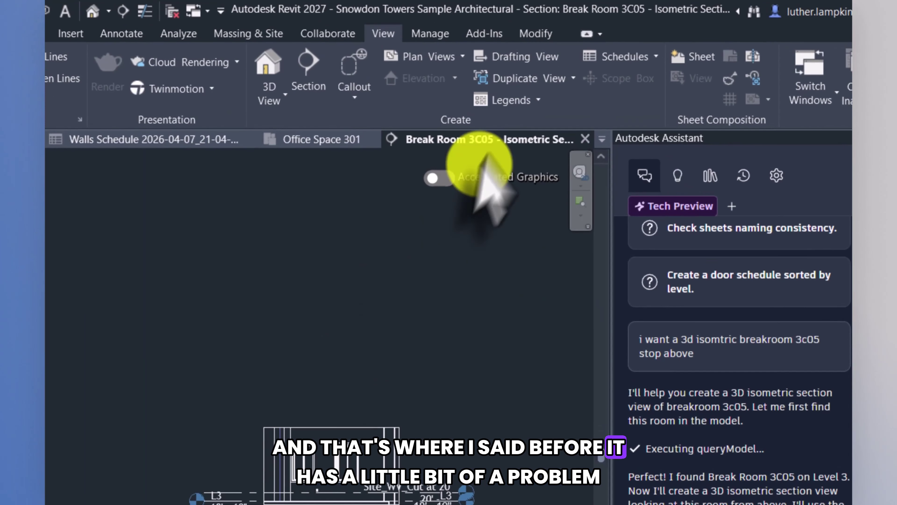
{"action": "left_click", "coordinate": [585, 139]}
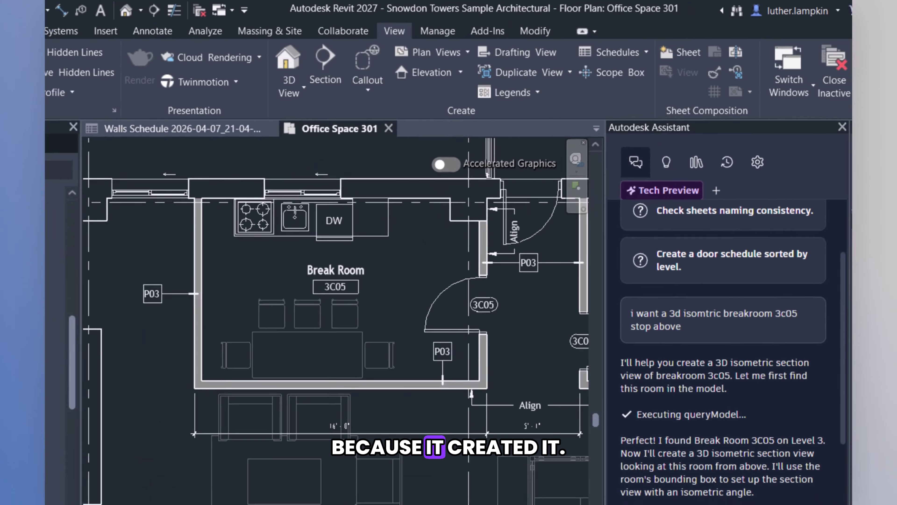
- Ask the assistant to create a 3D isometric view of Break Room 3C05 from the section
{"action": "left_click", "coordinate": [637, 436]}
{"action": "scroll", "coordinate": [607, 333], "scroll_direction": "down", "scroll_amount": 3}
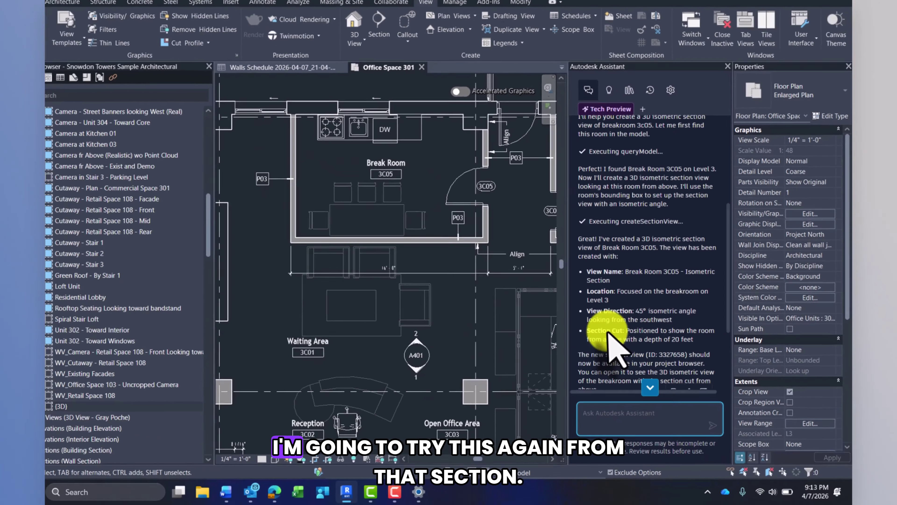
{"action": "scroll", "coordinate": [608, 333], "scroll_direction": "down", "scroll_amount": 2}
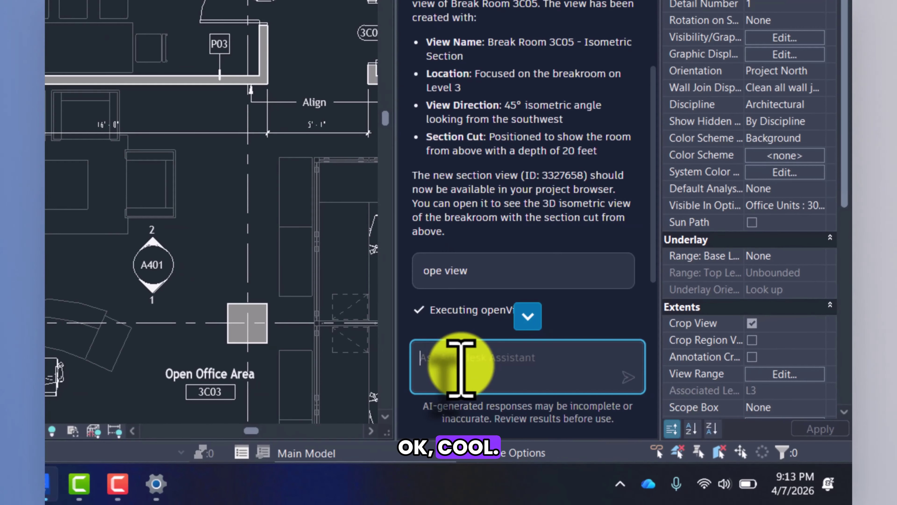
{"action": "type", "text": "from"}
{"action": "type", "text": " the section cr"}
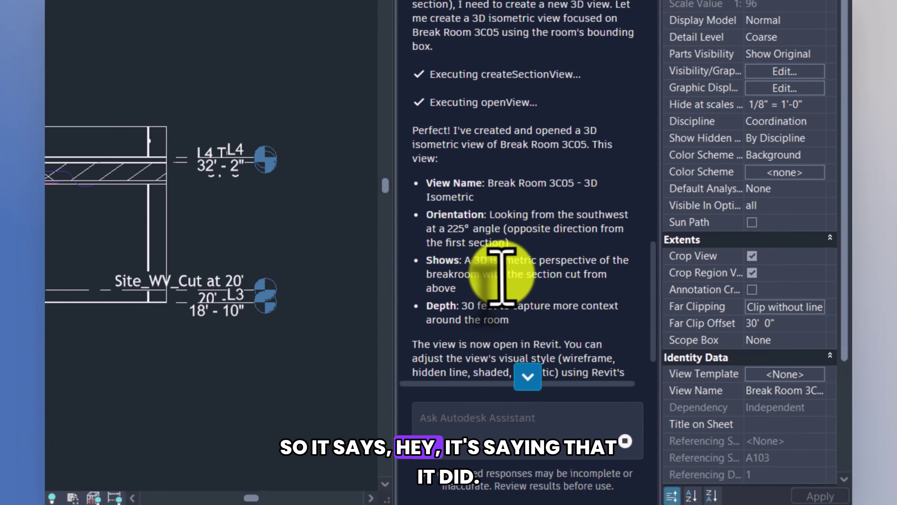
- Copy the view name "Break Room 3C05 - 3D Isometric" from the assistant's reply and search the Project Browser for it
{"action": "scroll", "coordinate": [502, 276], "scroll_direction": "down", "scroll_amount": 1}
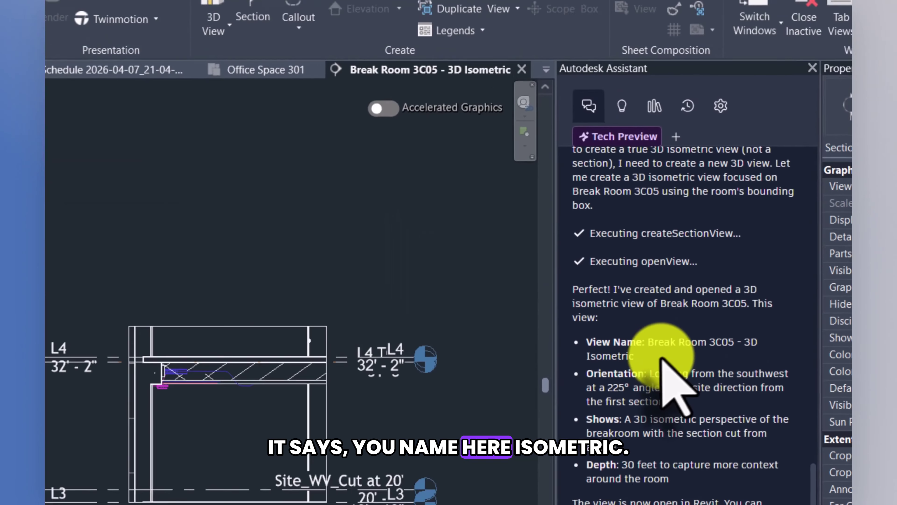
{"action": "left_click_drag", "start_coordinate": [500, 161], "coordinate": [492, 147]}
{"action": "key", "text": "ctrl+c"}
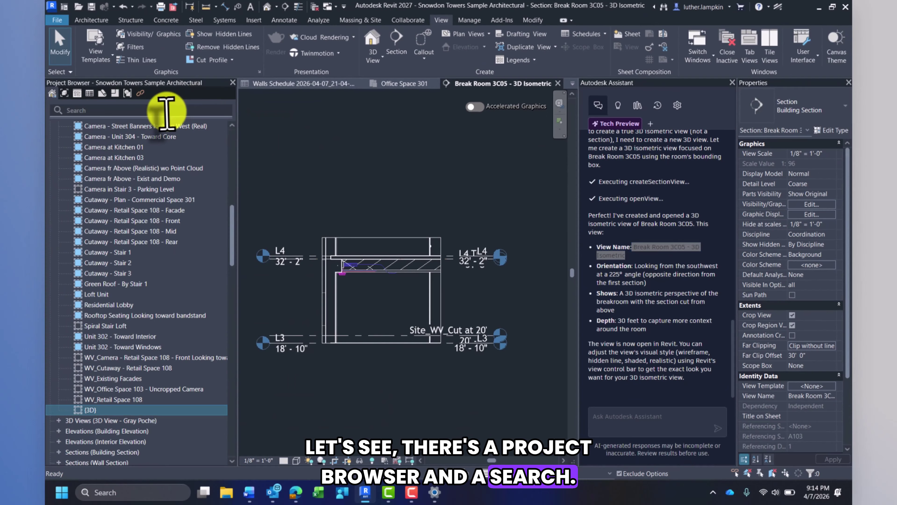
{"action": "left_click", "coordinate": [161, 110]}
{"action": "key", "text": "ctrl+v"}
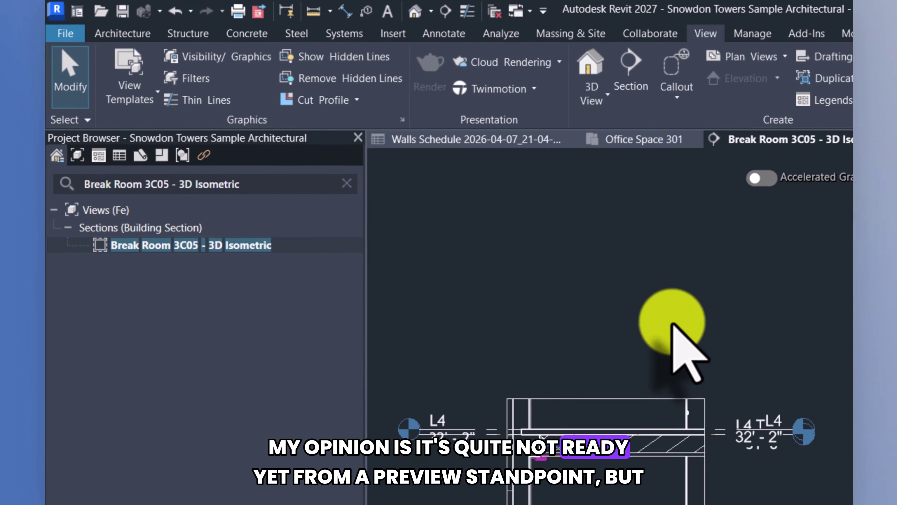
- Start a new assistant conversation and clear the Project Browser search to list the project's sheets
{"action": "scroll", "coordinate": [497, 262], "scroll_direction": "up", "scroll_amount": 10}
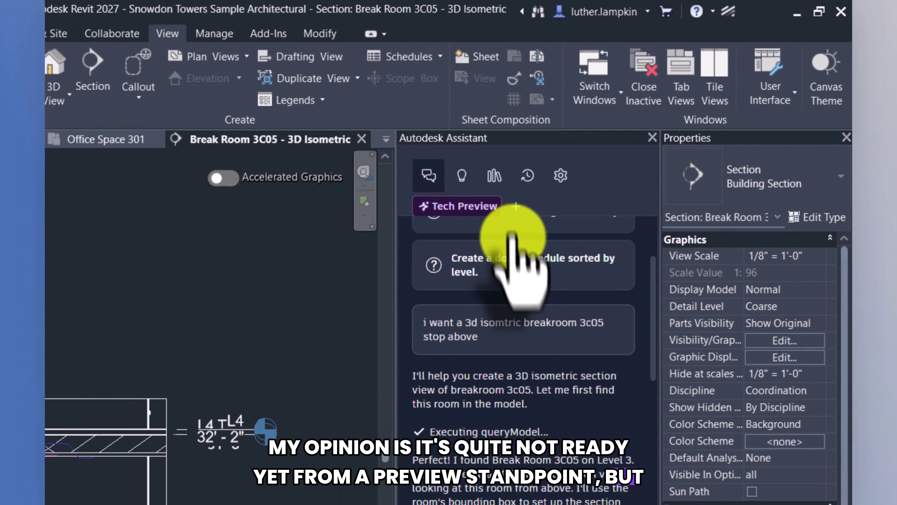
{"action": "left_click", "coordinate": [514, 207]}
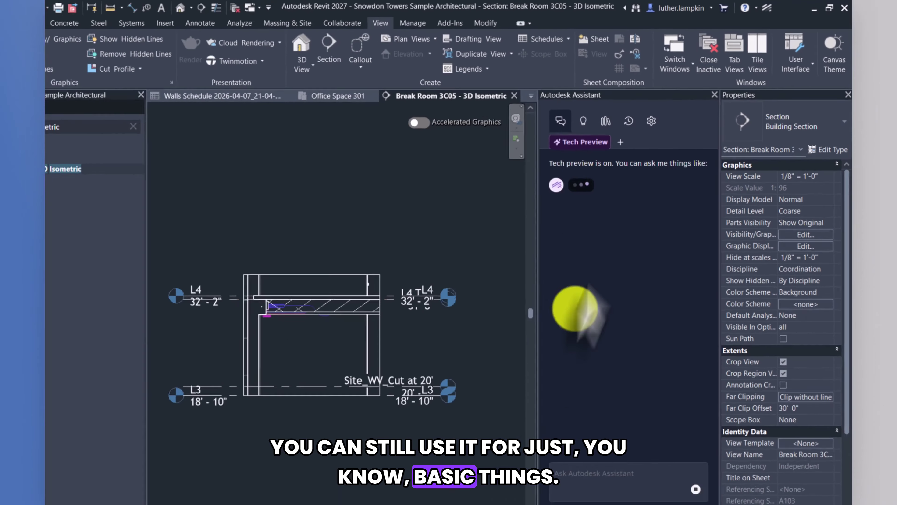
{"action": "left_click", "coordinate": [608, 493]}
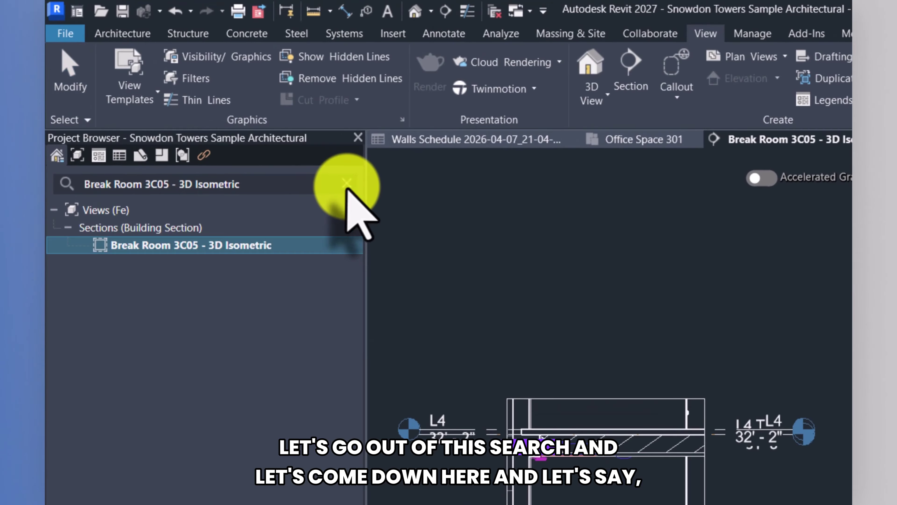
{"action": "left_click", "coordinate": [226, 110]}
{"action": "scroll", "coordinate": [166, 374], "scroll_direction": "down", "scroll_amount": 5}
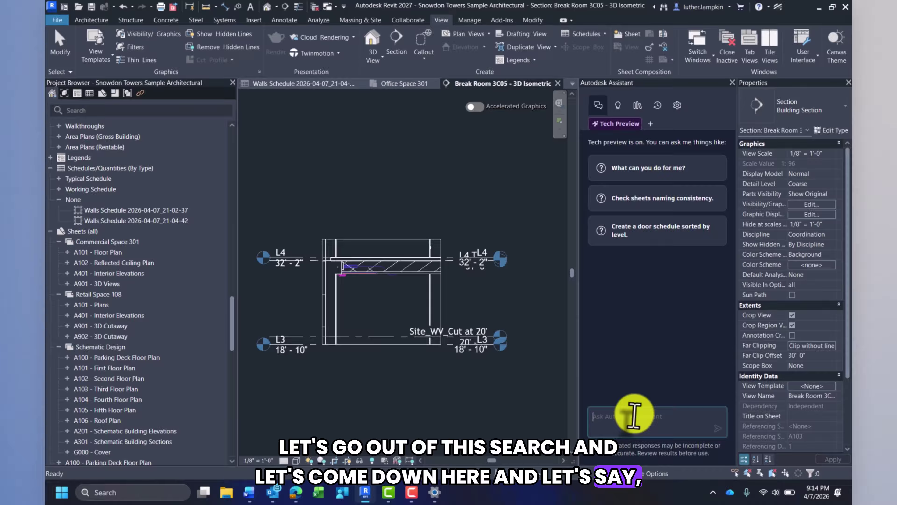
- Send the assistant the request "check a plans a plans to b plans"
{"action": "left_click", "coordinate": [634, 414]}
{"action": "type", "text": "check a plans"}
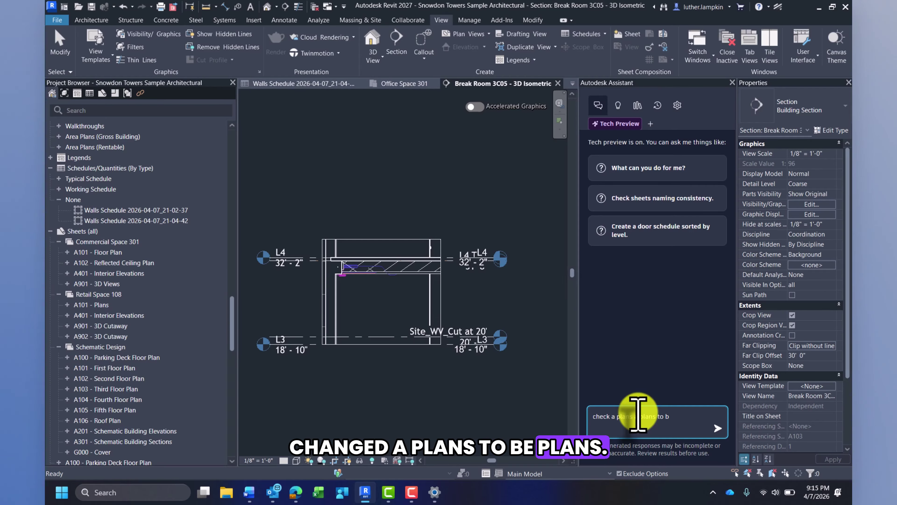
{"action": "type", "text": "a plans to b plans"}
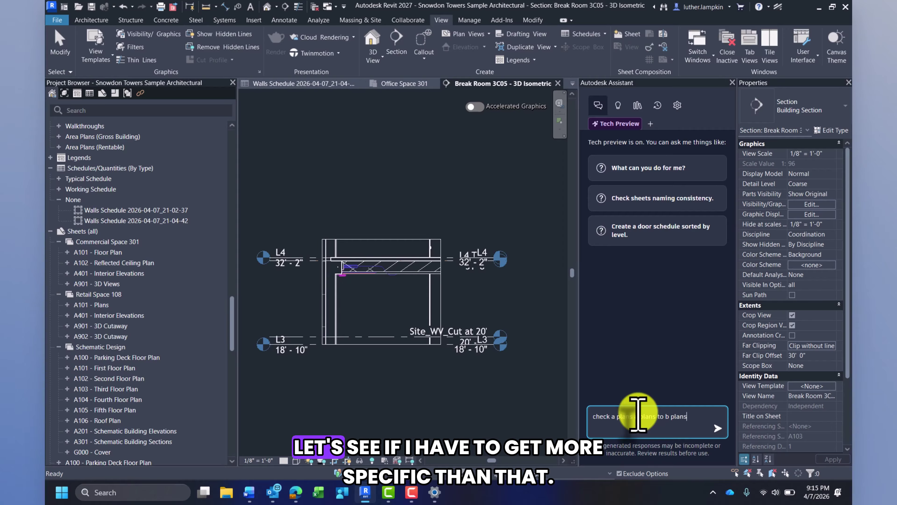
{"action": "key", "text": "Return"}
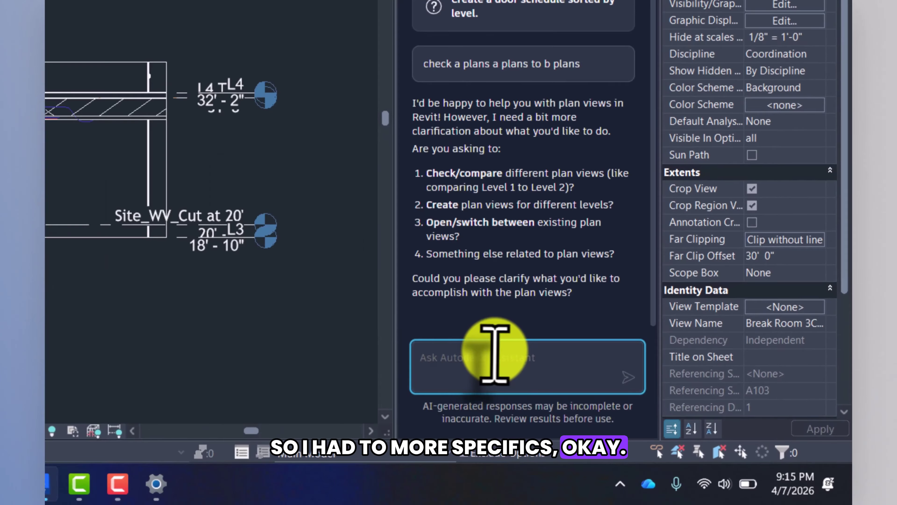
- Ask the assistant to change the sheet numbers from A-series to B-series and approve the change
{"action": "type", "text": "change sh"}
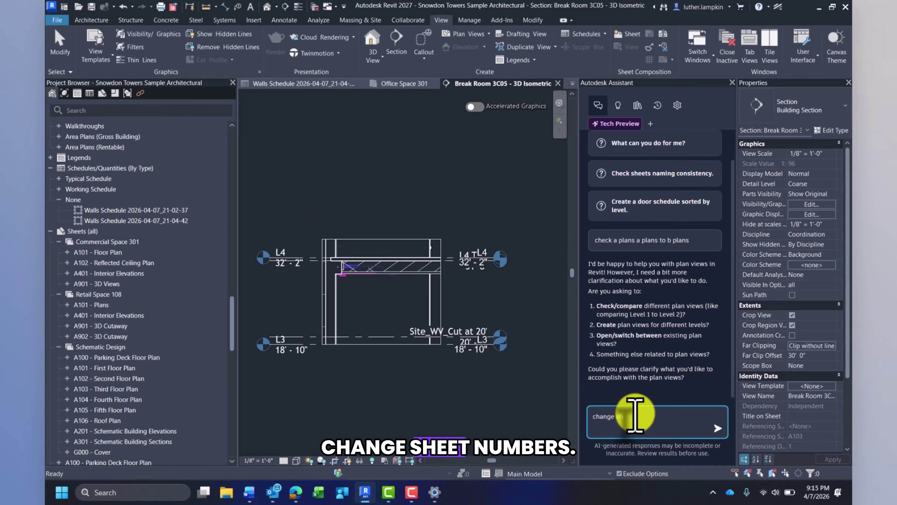
{"action": "type", "text": "eet nu"}
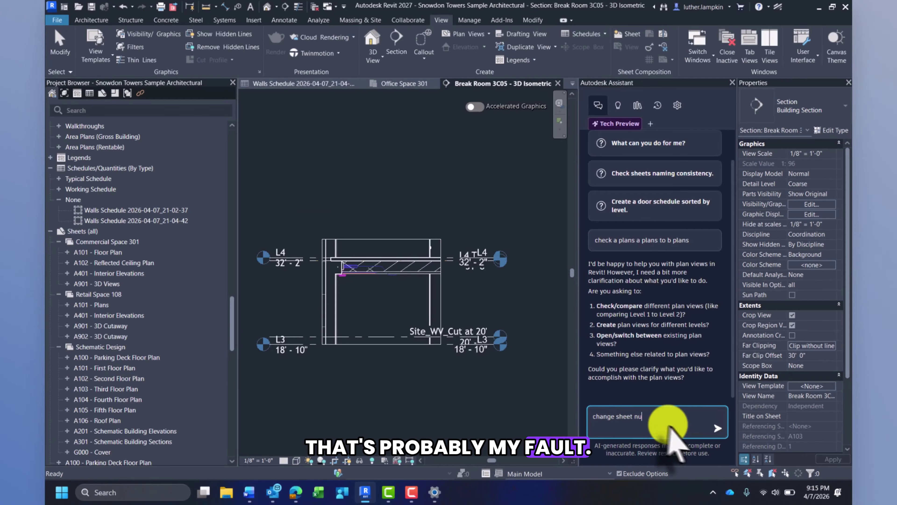
{"action": "type", "text": "mbers to from as"}
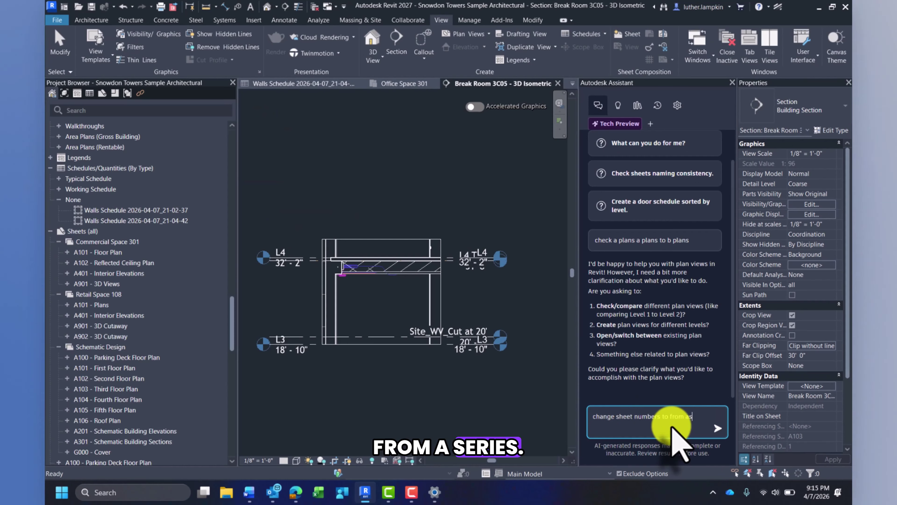
{"action": "type", "text": " A-series to B-"}
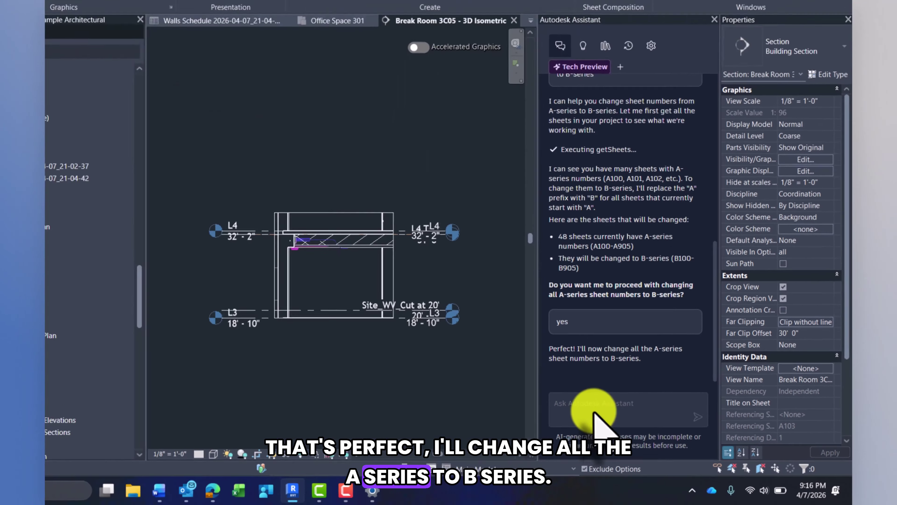
- Check the sheet numbers under Commercial Space 301, Retail Space 108 and Schematic Design in the Project Browser
{"action": "scroll", "coordinate": [87, 279], "scroll_direction": "down", "scroll_amount": 8}
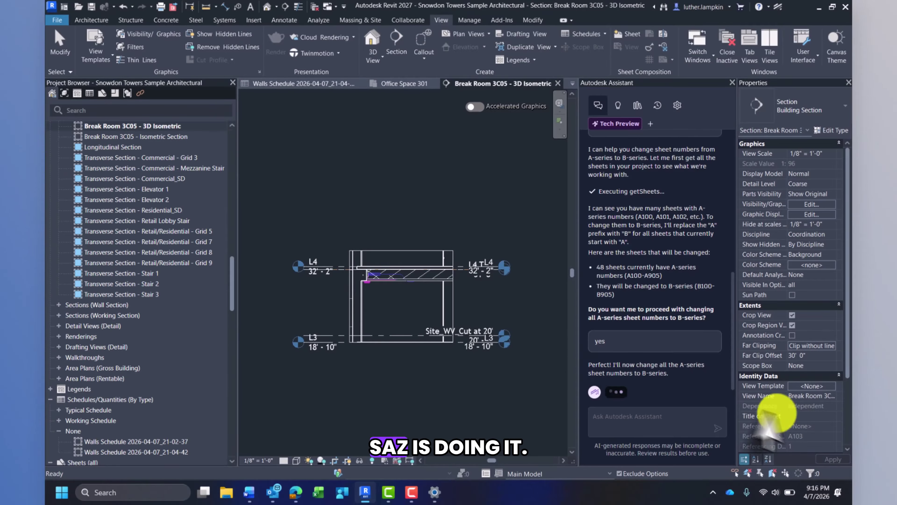
{"action": "scroll", "coordinate": [134, 232], "scroll_direction": "up", "scroll_amount": 2}
{"action": "scroll", "coordinate": [249, 254], "scroll_direction": "down", "scroll_amount": 4}
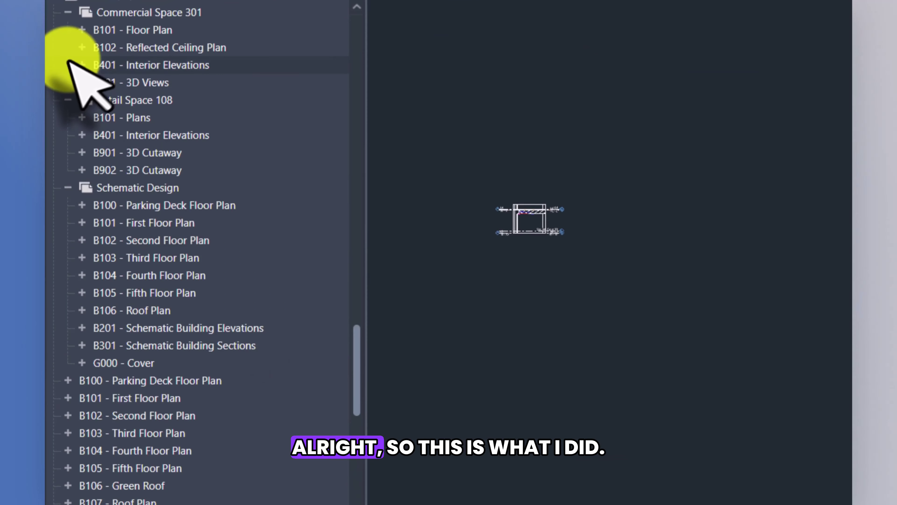
{"action": "scroll", "coordinate": [74, 67], "scroll_direction": "up", "scroll_amount": 2}
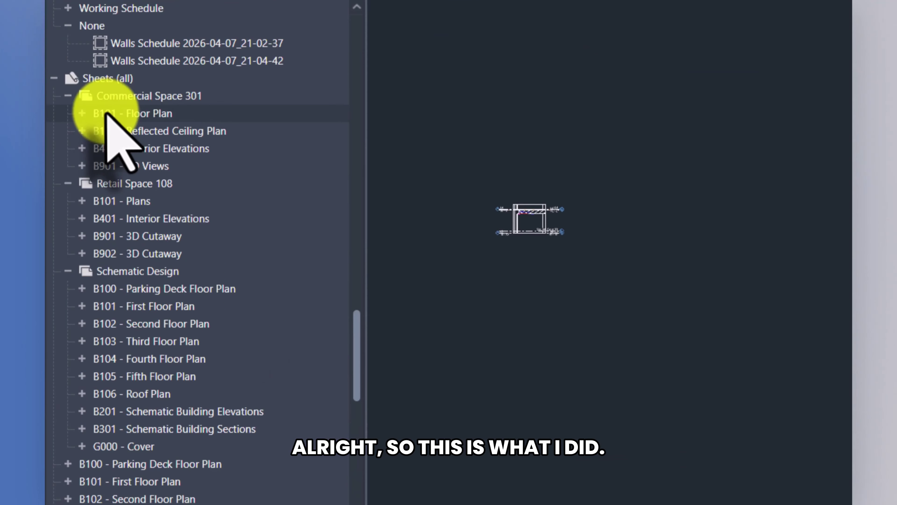
- Close the Break Room 3C05 - 3D Isometric section view after reviewing the renumbered sheets in the Project Browser
{"action": "scroll", "coordinate": [137, 210], "scroll_direction": "up", "scroll_amount": 2}
{"action": "scroll", "coordinate": [140, 169], "scroll_direction": "down", "scroll_amount": 1}
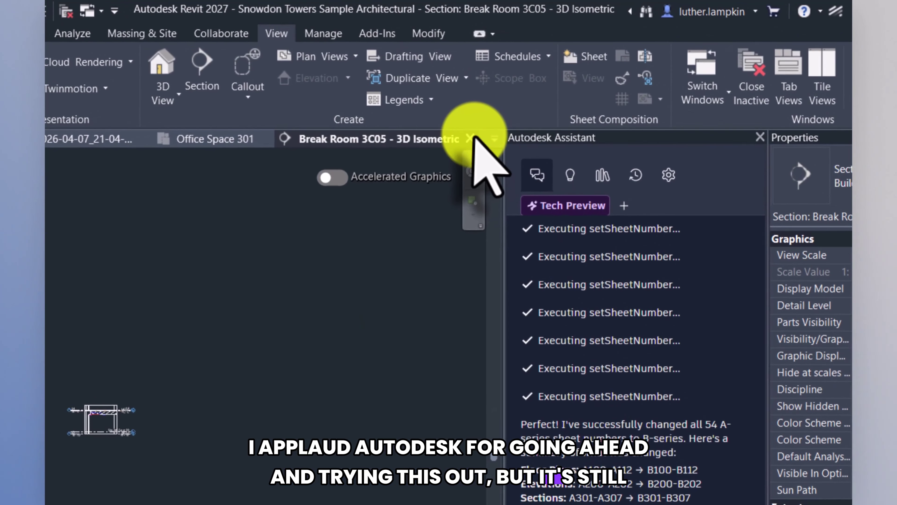
{"action": "left_click", "coordinate": [471, 139]}
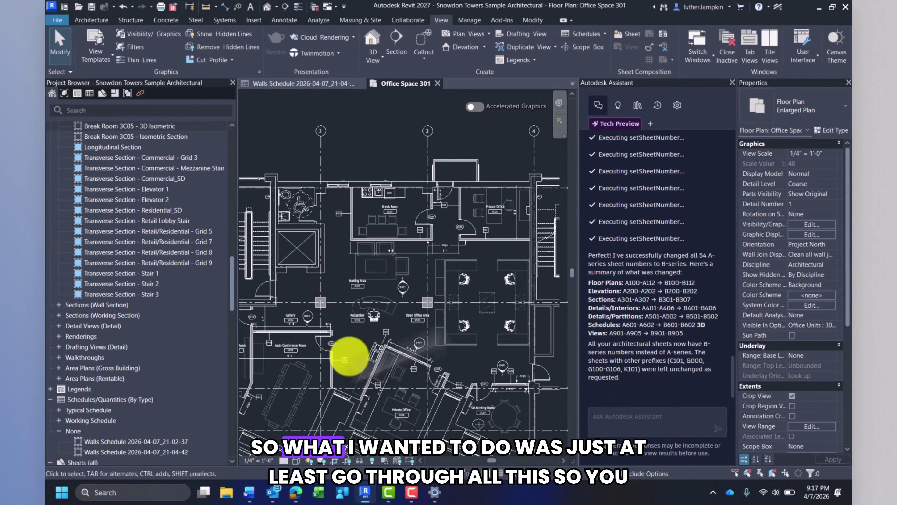
{"action": "scroll", "coordinate": [335, 226], "scroll_direction": "down", "scroll_amount": 2}
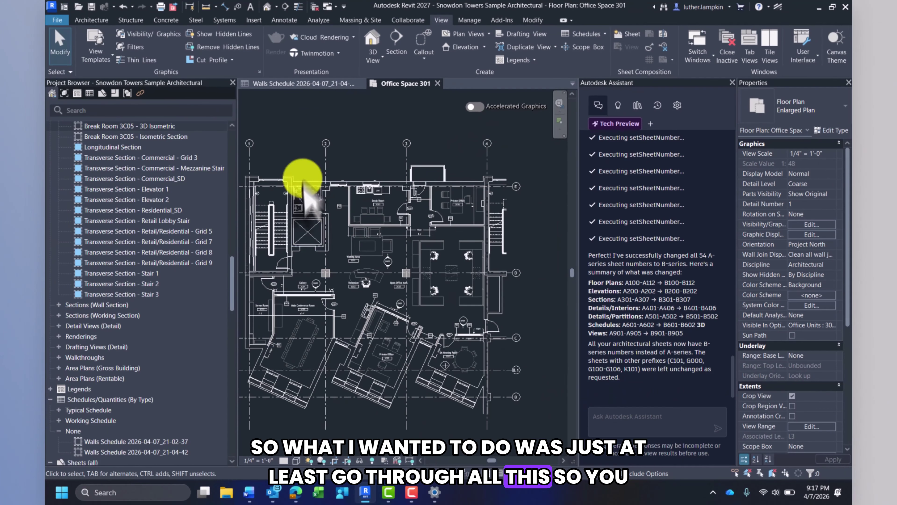
{"action": "scroll", "coordinate": [304, 198], "scroll_direction": "up", "scroll_amount": 2}
{"action": "middle_click_drag", "start_coordinate": [360, 236], "coordinate": [403, 234]}
{"action": "scroll", "coordinate": [410, 236], "scroll_direction": "down", "scroll_amount": 3}
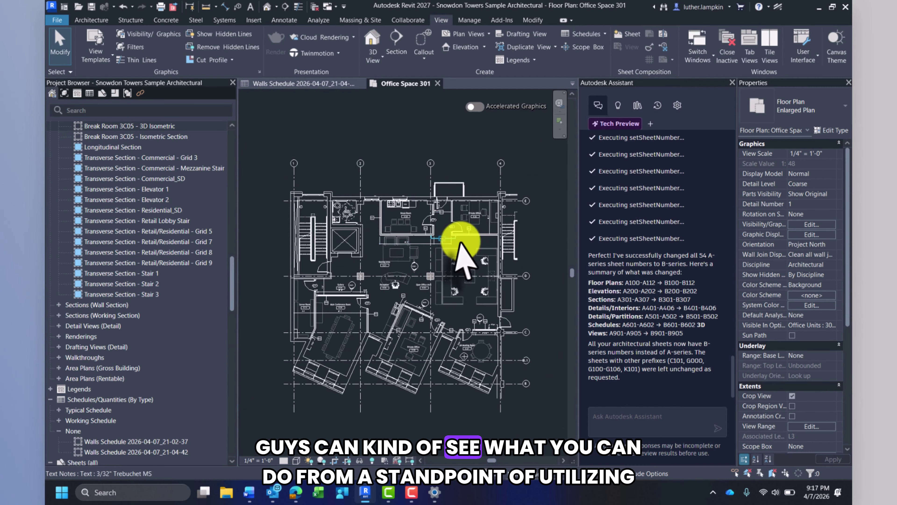
{"action": "scroll", "coordinate": [390, 260], "scroll_direction": "up", "scroll_amount": 4}
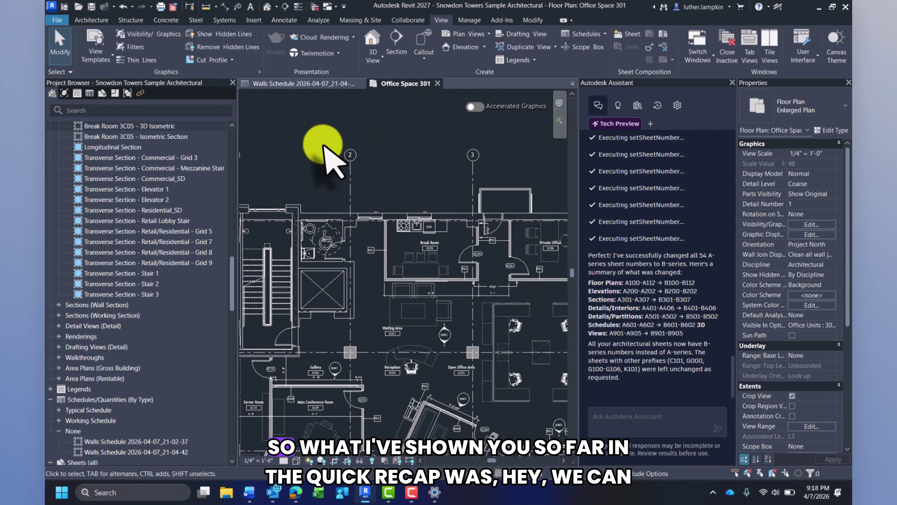
{"action": "middle_click_drag", "start_coordinate": [323, 147], "coordinate": [361, 144]}
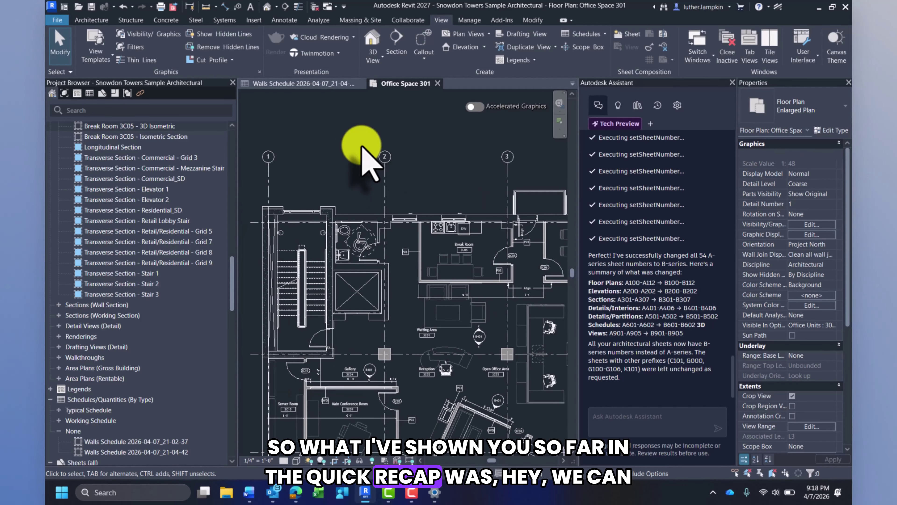
{"action": "scroll", "coordinate": [411, 220], "scroll_direction": "up", "scroll_amount": 3}
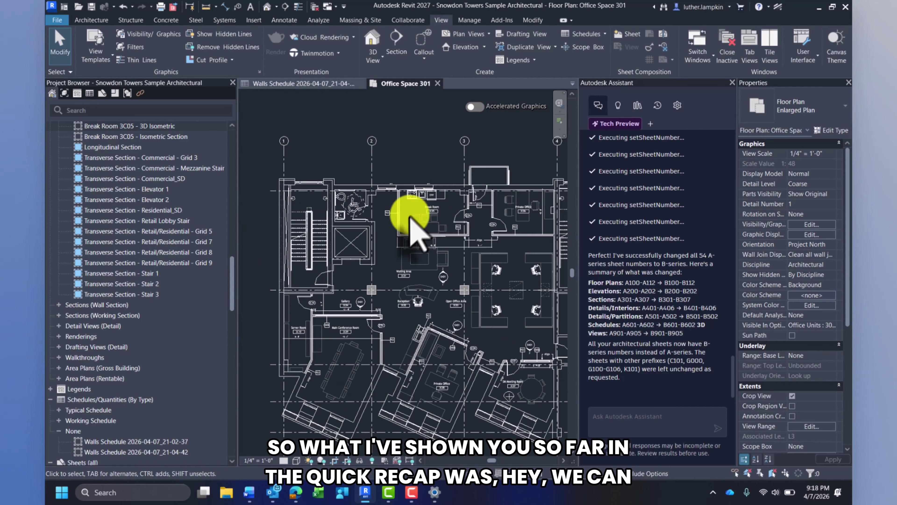
{"action": "scroll", "coordinate": [373, 214], "scroll_direction": "up", "scroll_amount": 2}
{"action": "scroll", "coordinate": [372, 208], "scroll_direction": "down", "scroll_amount": 4}
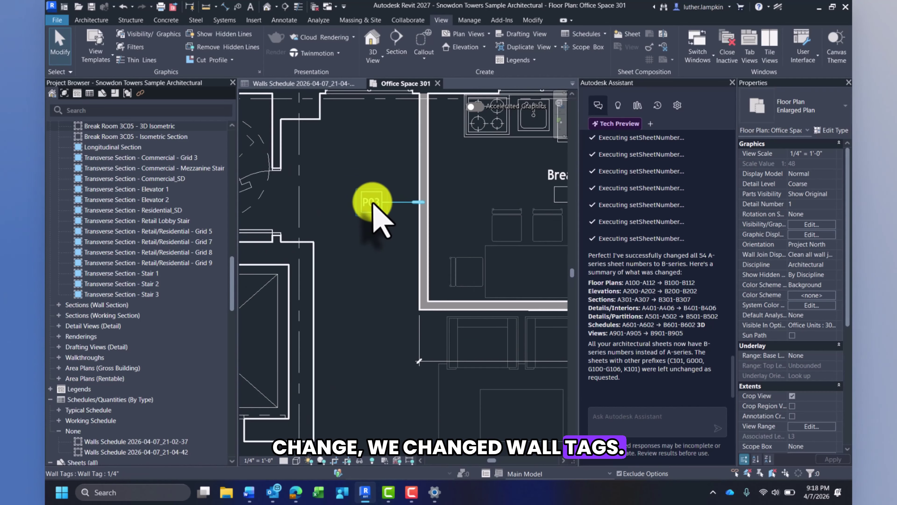
{"action": "middle_click_drag", "start_coordinate": [387, 204], "coordinate": [372, 245]}
{"action": "scroll", "coordinate": [331, 201], "scroll_direction": "down", "scroll_amount": 3}
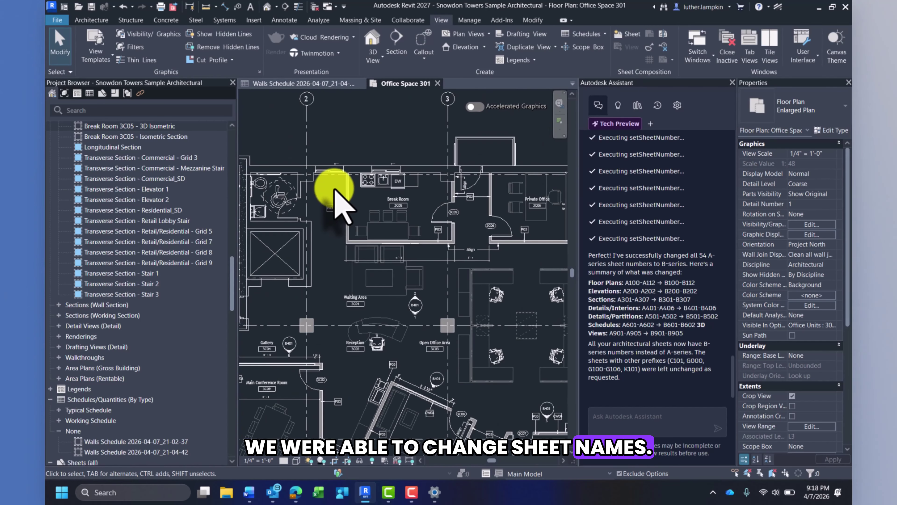
{"action": "scroll", "coordinate": [348, 234], "scroll_direction": "down", "scroll_amount": 2}
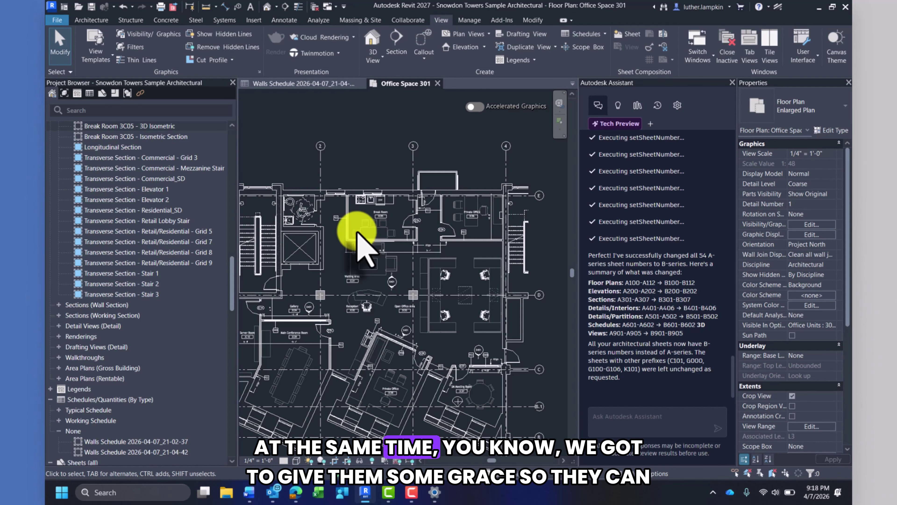
{"action": "middle_click_drag", "start_coordinate": [314, 253], "coordinate": [353, 248]}
{"action": "scroll", "coordinate": [294, 210], "scroll_direction": "up", "scroll_amount": 2}
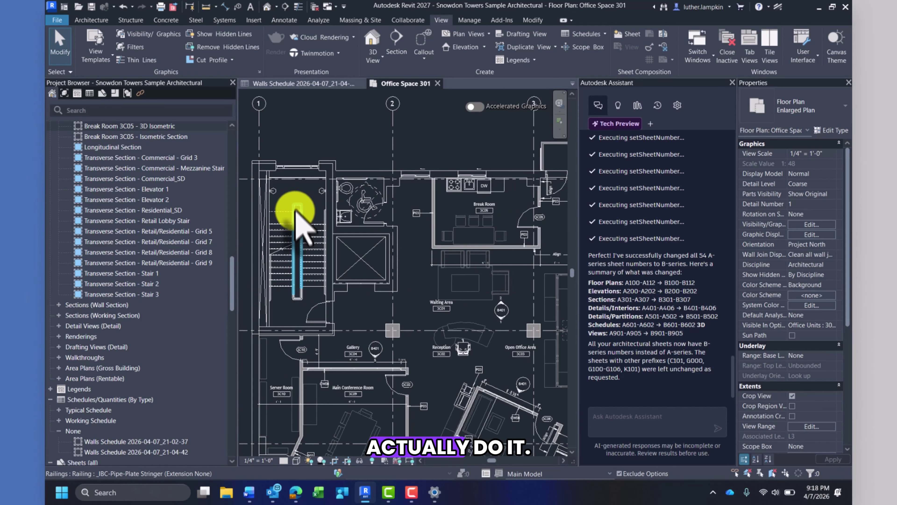
{"action": "scroll", "coordinate": [282, 201], "scroll_direction": "down", "scroll_amount": 2}
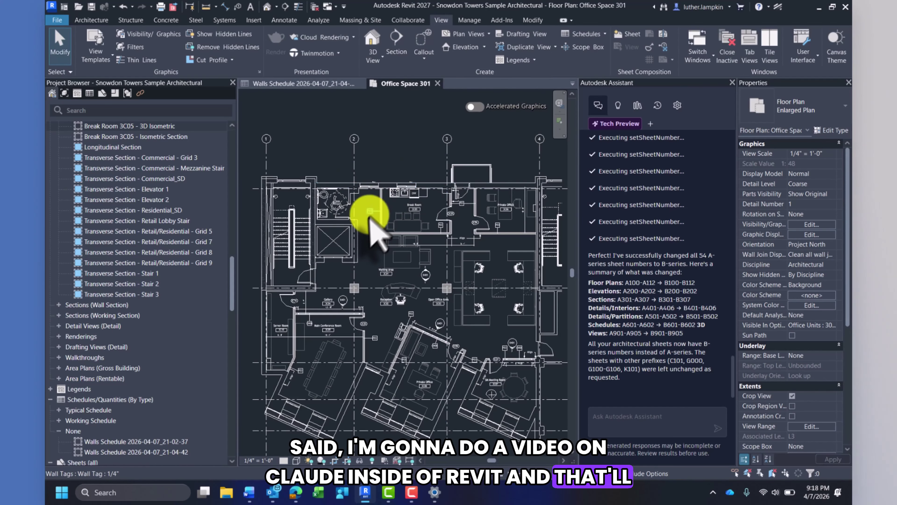
{"action": "scroll", "coordinate": [360, 212], "scroll_direction": "down", "scroll_amount": 3}
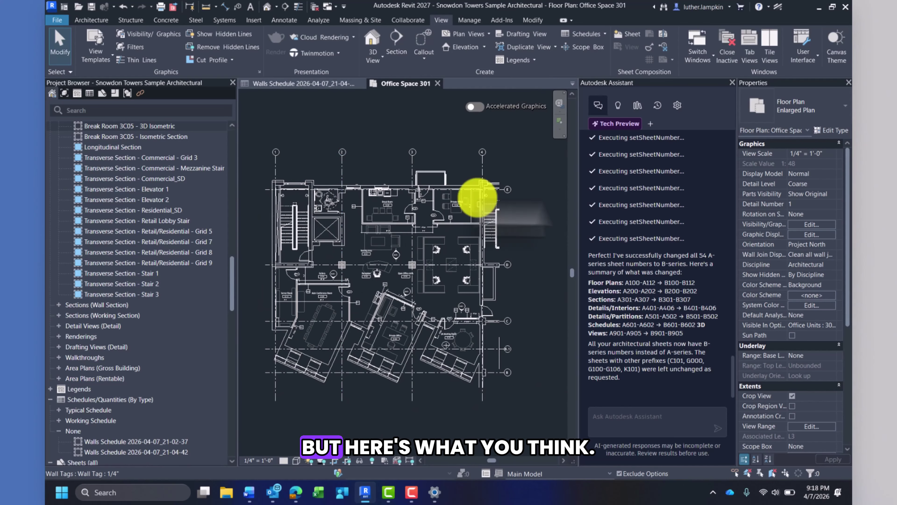